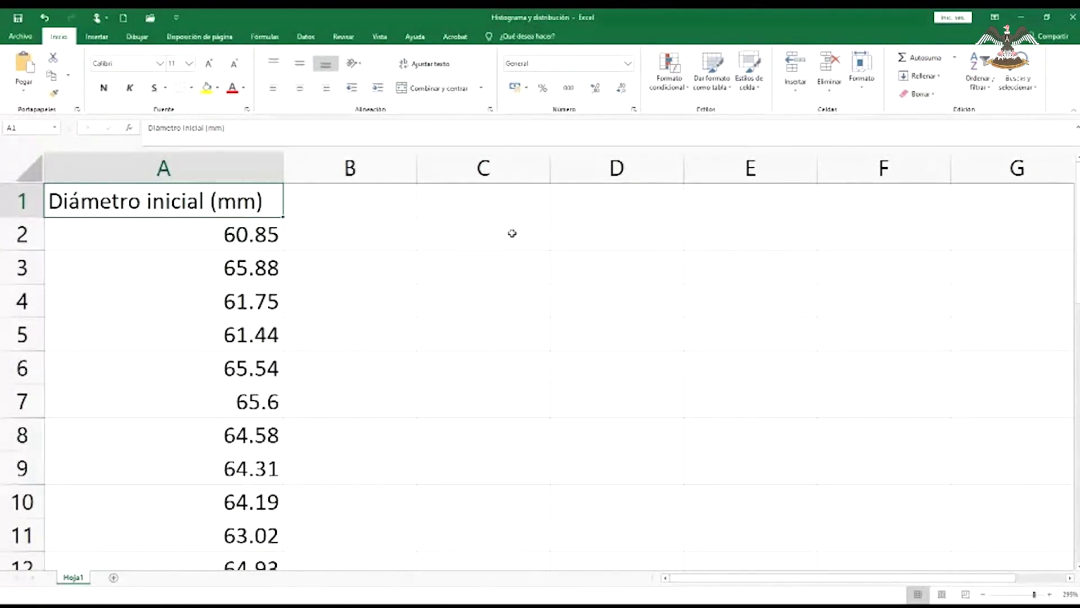
Review the initial diameter readings down column A and return to the header cell.
key("Down")
key("Up")
key("Down")
key("Up")
key("Down")
key("Up")
key("Down")
key("Down")
key("Down")
key("Down")
key("Down")
key("Down")
key("Down")
key("Down")
key("Down")
key("Down")
key("Down")
key("Down")
key("Down")
key("Down")
key("Down")
key("Down")
key("Down")
key("Down")
key("Down")
key("Down")
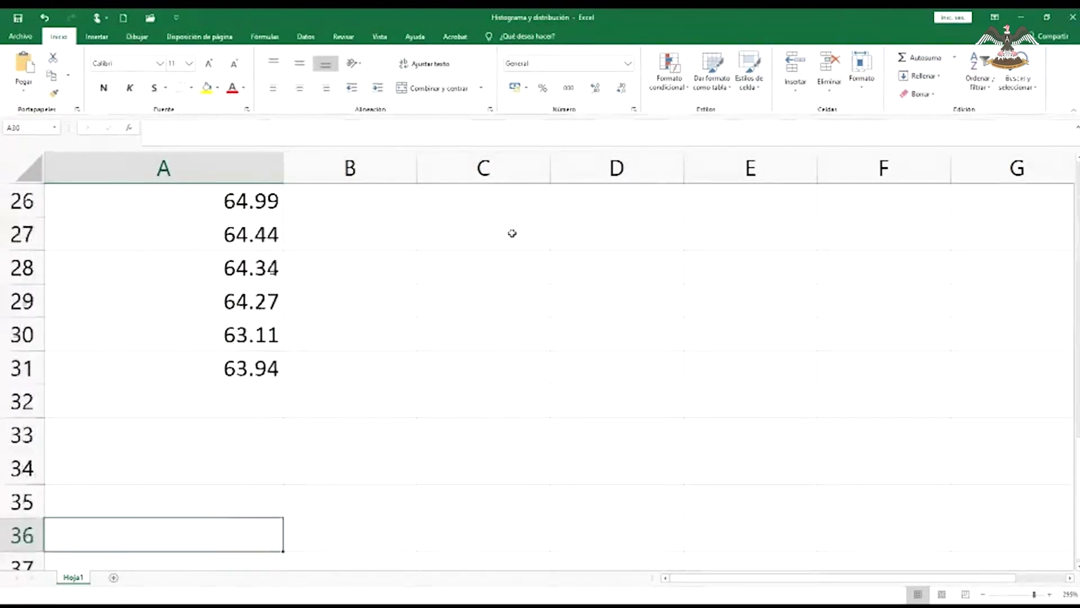
key("Up")
key("Up")
key("Up")
key("Up")
key("Up")
key("Up")
key("Up")
key("Up")
key("Up")
key("Up")
key("Up")
key("Up")
key("Up")
key("Up")
key("Up")
key("Up")
key("Up")
key("Up")
key("Up")
key("Up")
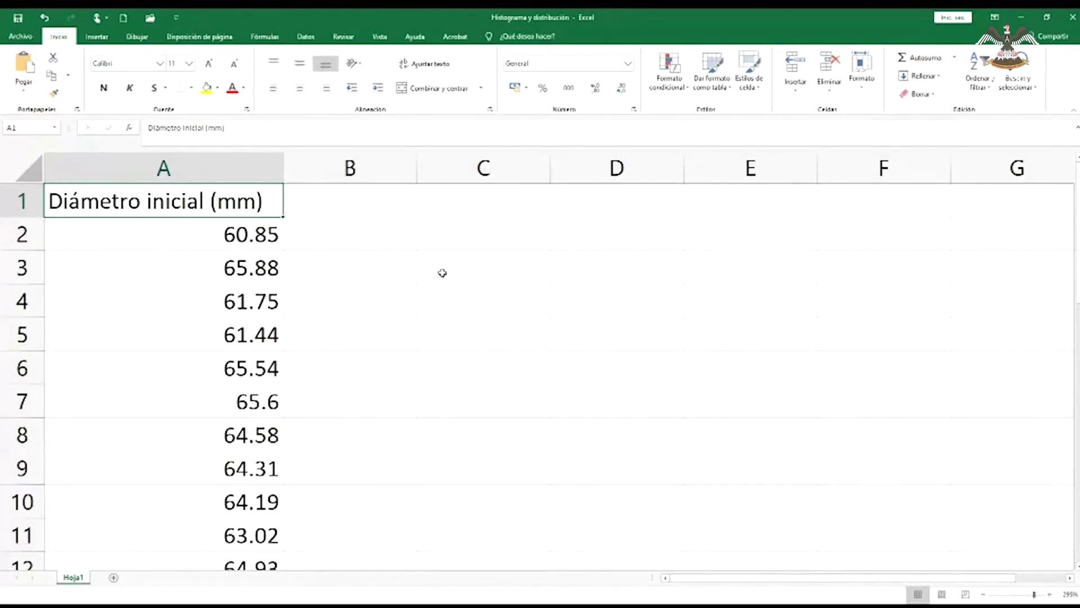
Insert a histogram from the initial diameter data in A1:A31.
key("ctrl+shift+Down")
scroll(289, 328, "up", 7)
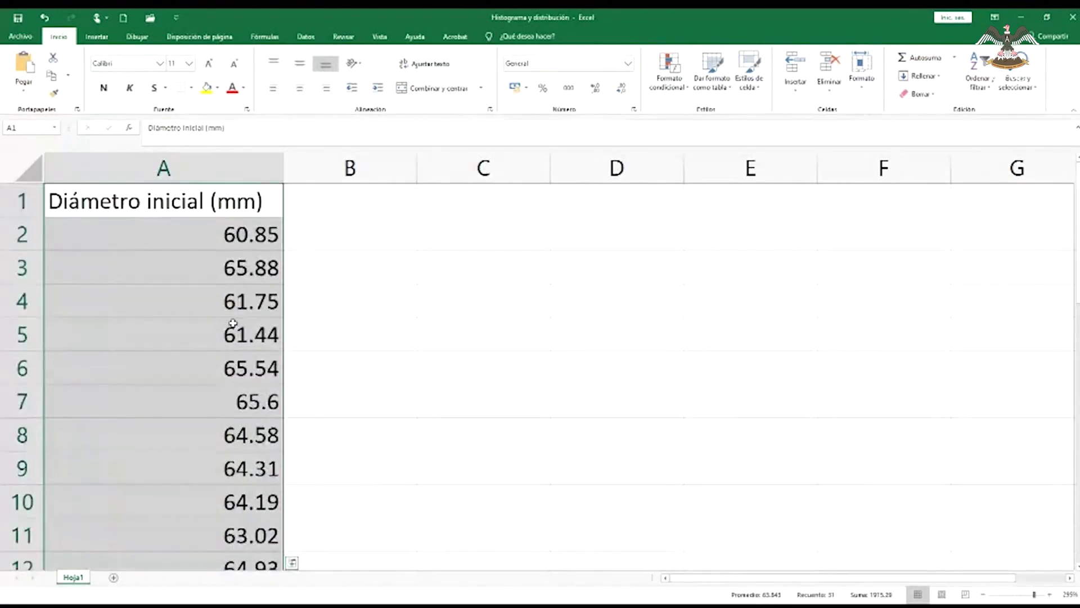
scroll(228, 321, "down", 5)
scroll(227, 319, "up", 5)
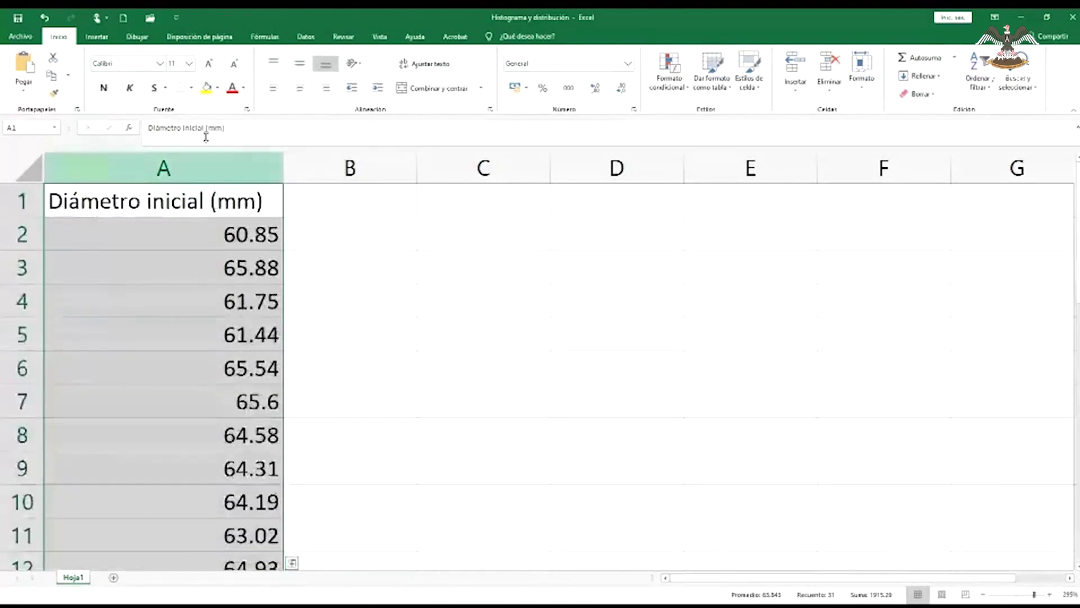
left_click(95, 37)
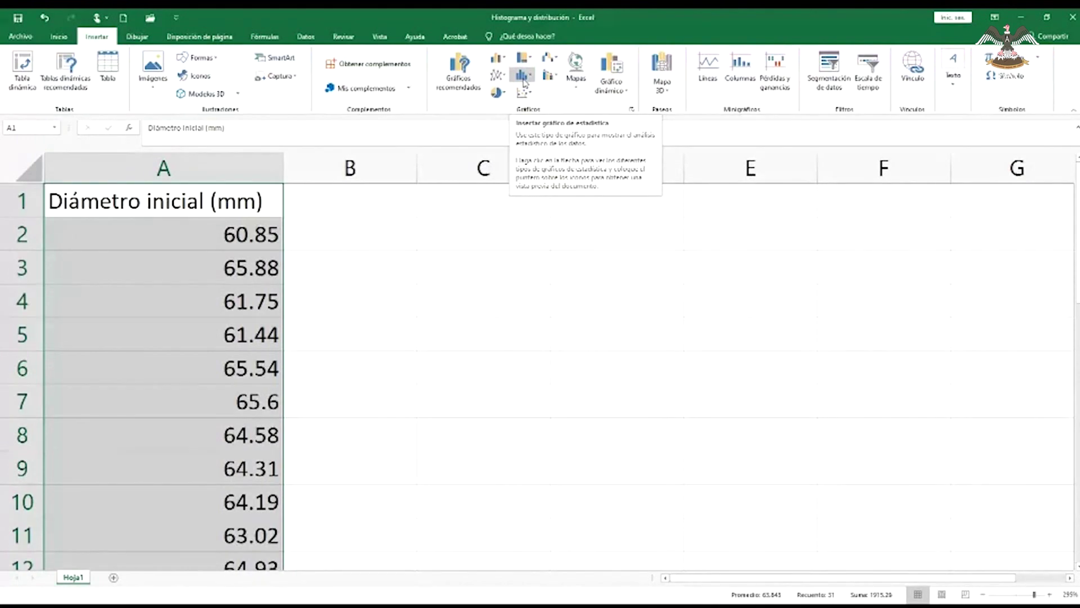
left_click(534, 79)
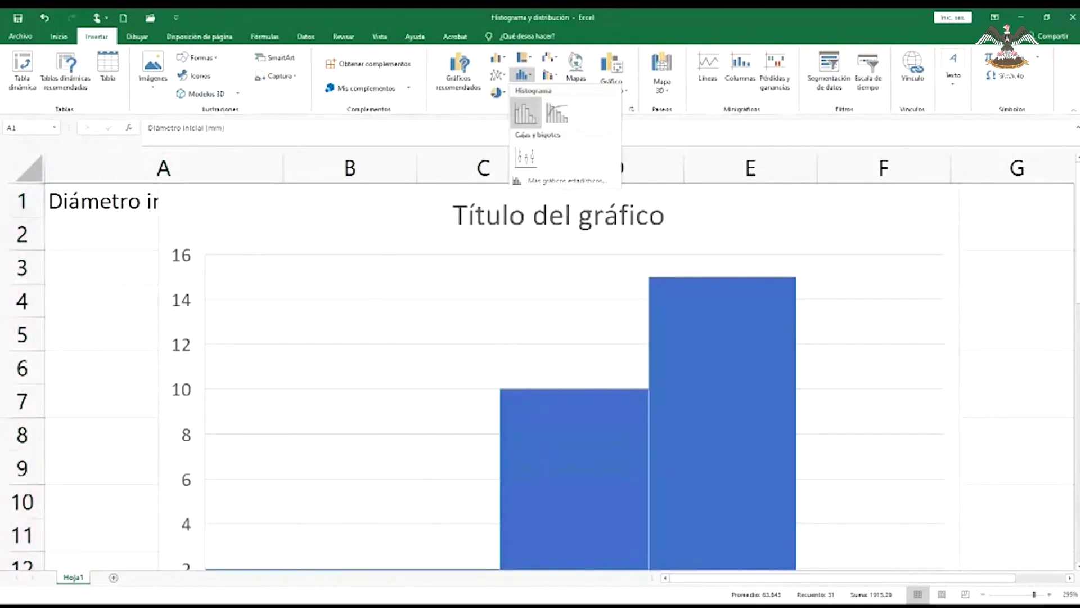
left_click(525, 114)
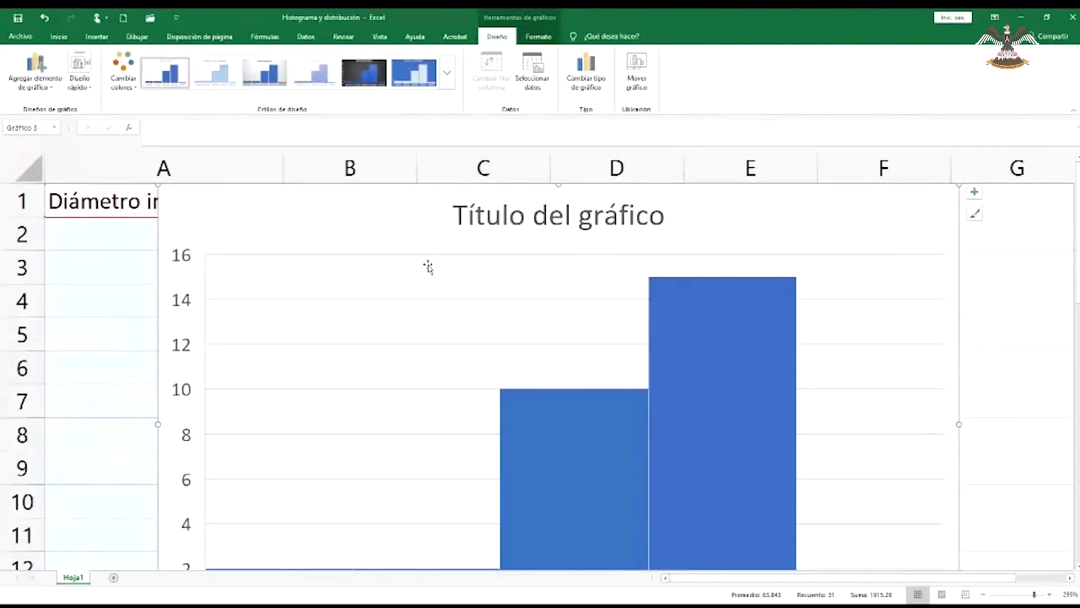
Position the histogram beside the data column and delete its chart title.
scroll(429, 267, "down", 6)
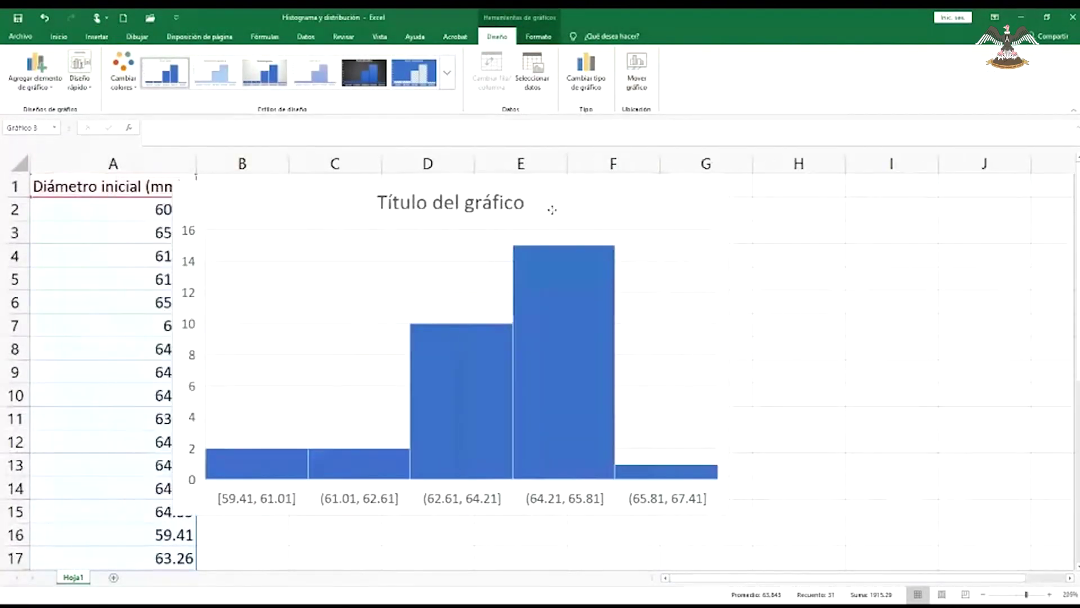
left_click(548, 211)
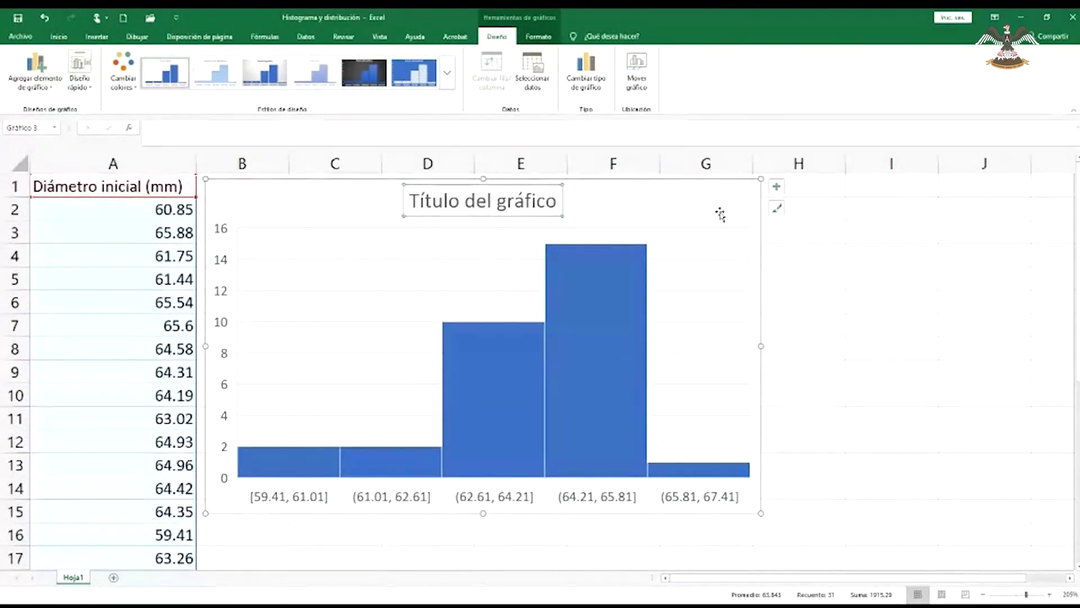
key("Delete")
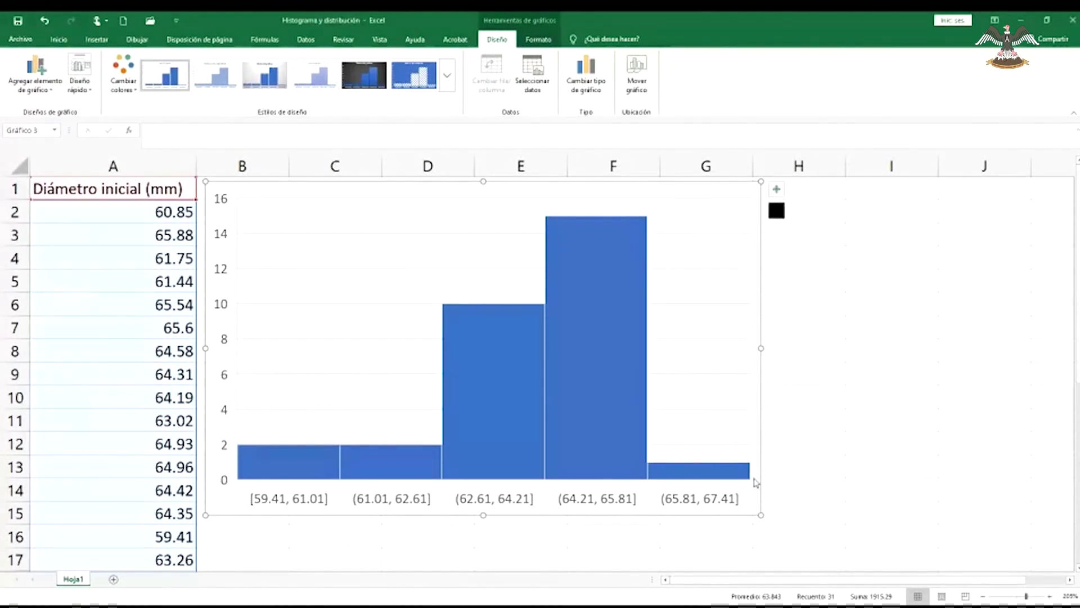
Paste the copied image of distribution shapes and resize and place it directly below the histogram.
scroll(492, 450, "down", 4)
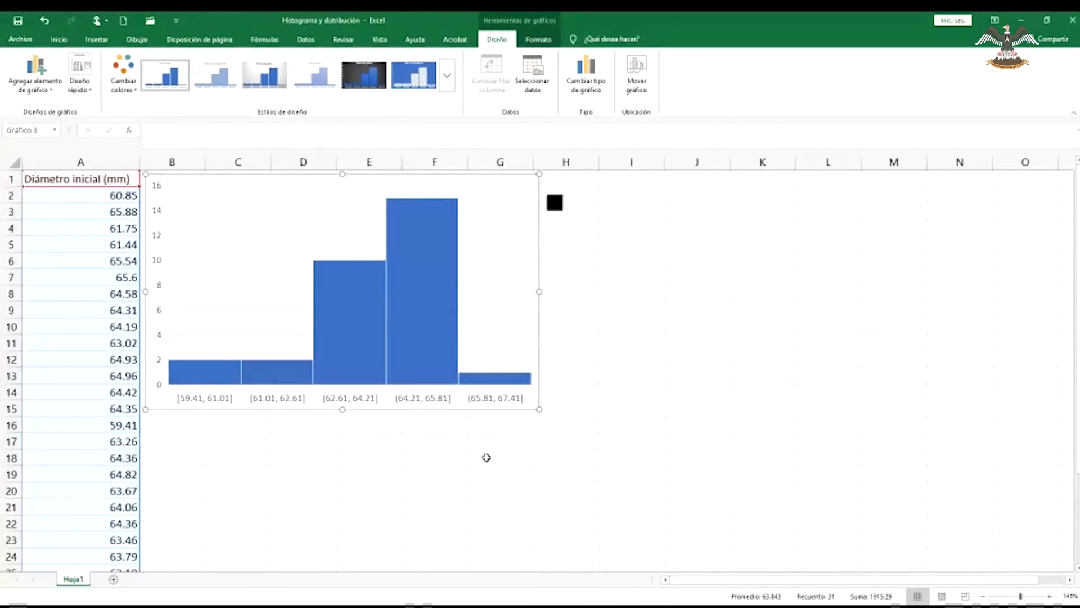
key("Escape")
key("ctrl+v")
left_click_drag(517, 245, 417, 497)
left_click_drag(44, 422, 117, 430)
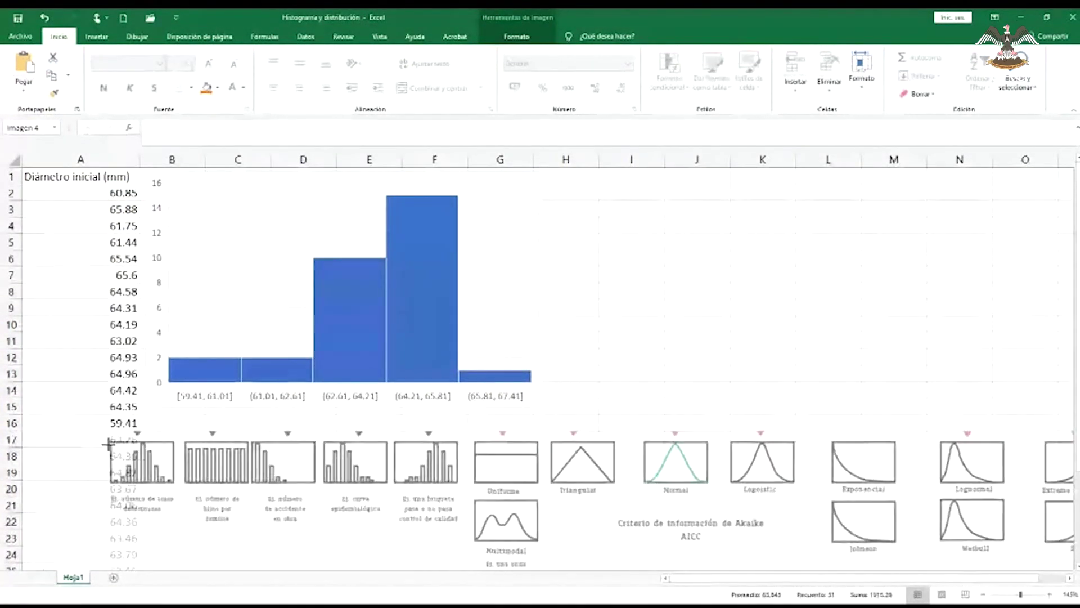
left_click_drag(326, 478, 264, 462)
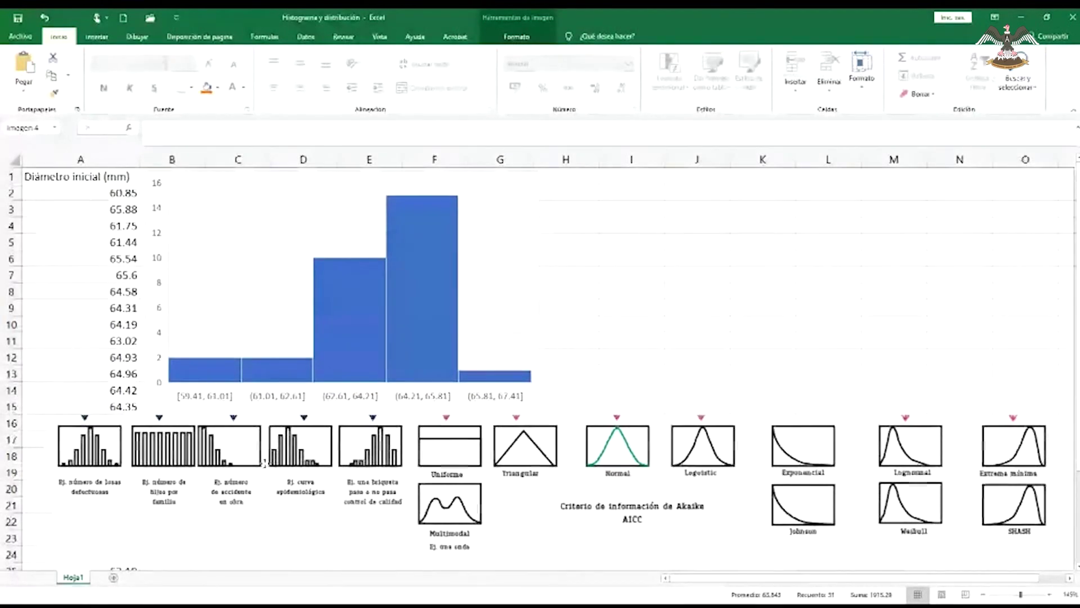
Try setting the second drawing pen to pink for annotating the histogram, and undo the last change.
left_click(487, 175)
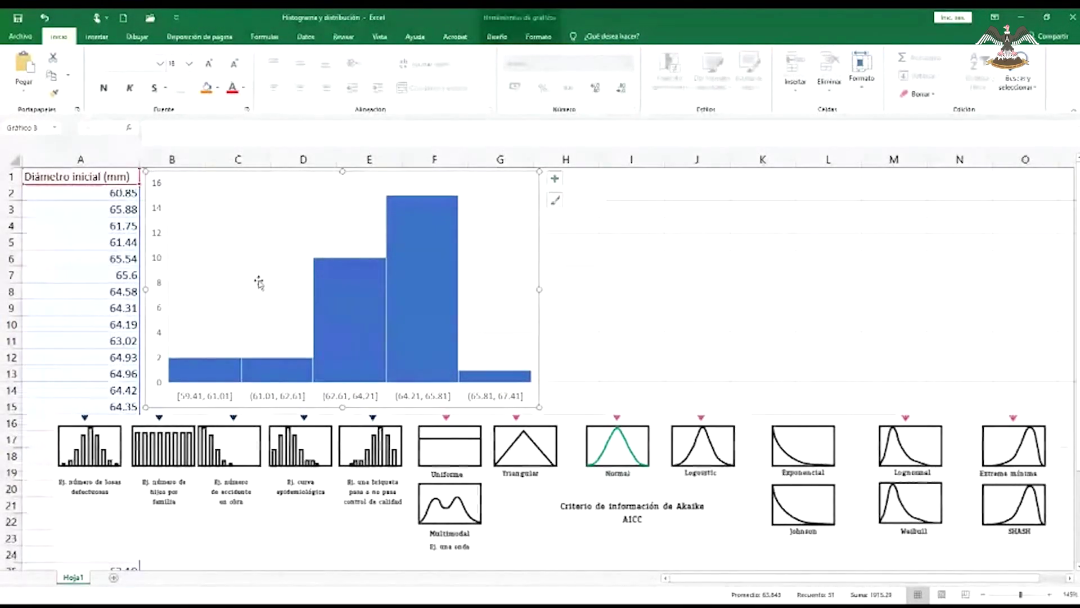
left_click(136, 36)
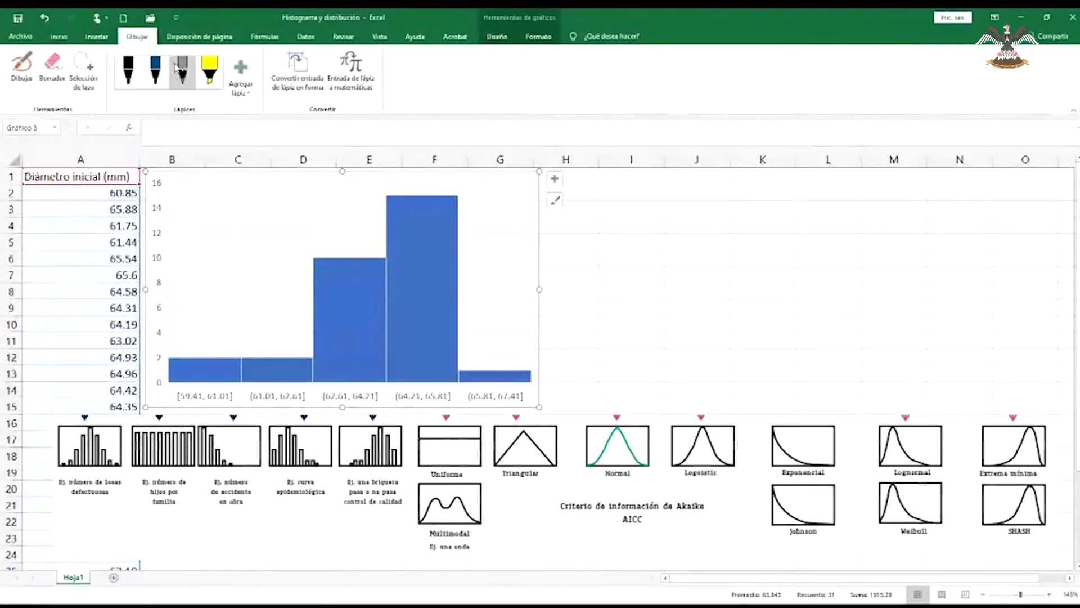
left_click(155, 70)
left_click(163, 84)
left_click(194, 173)
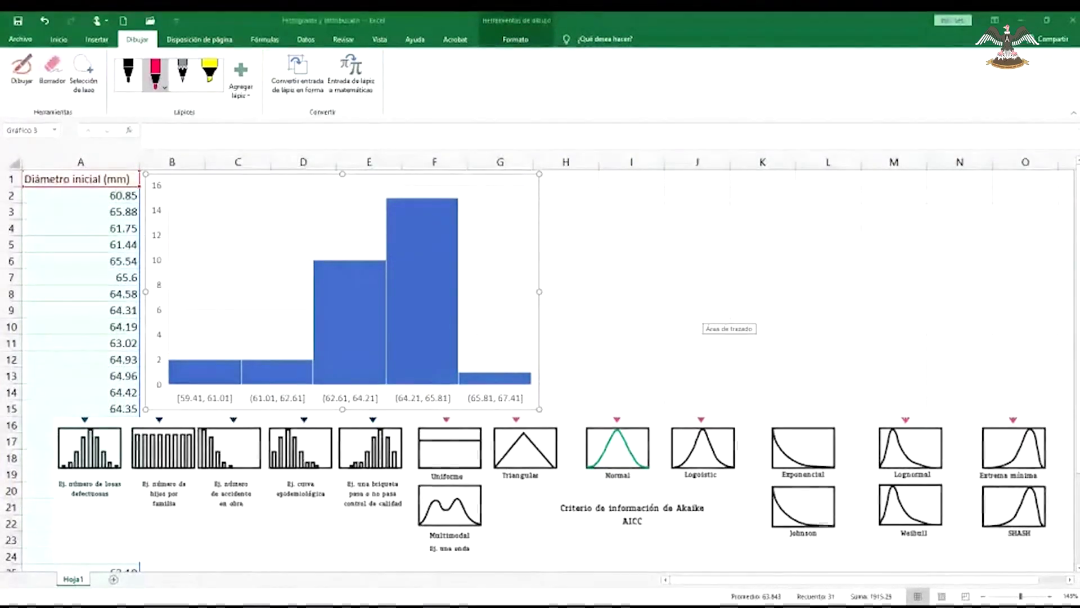
key("Escape")
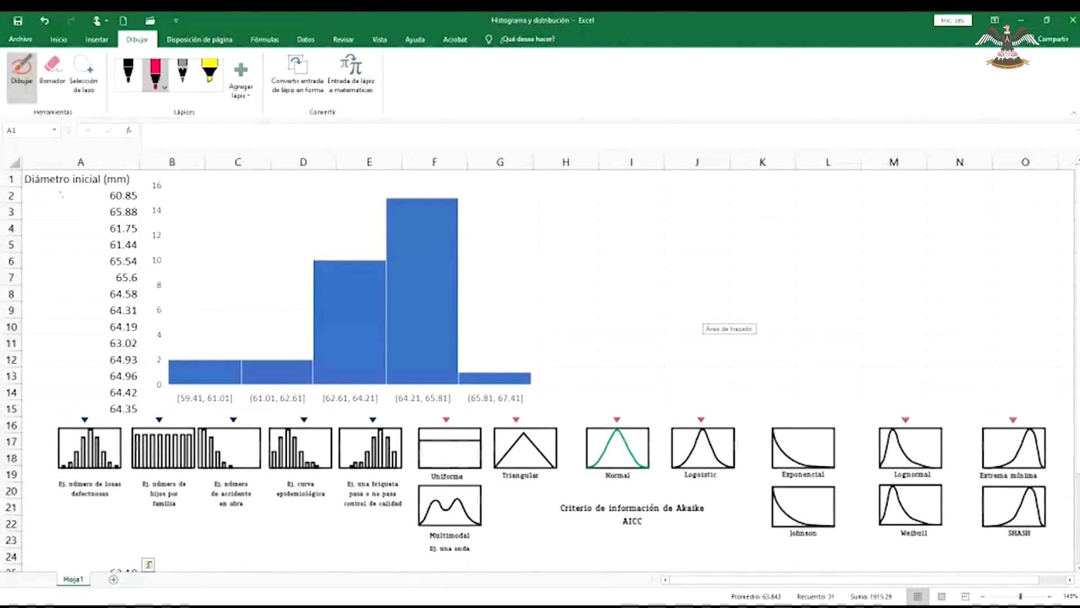
key("ctrl+z")
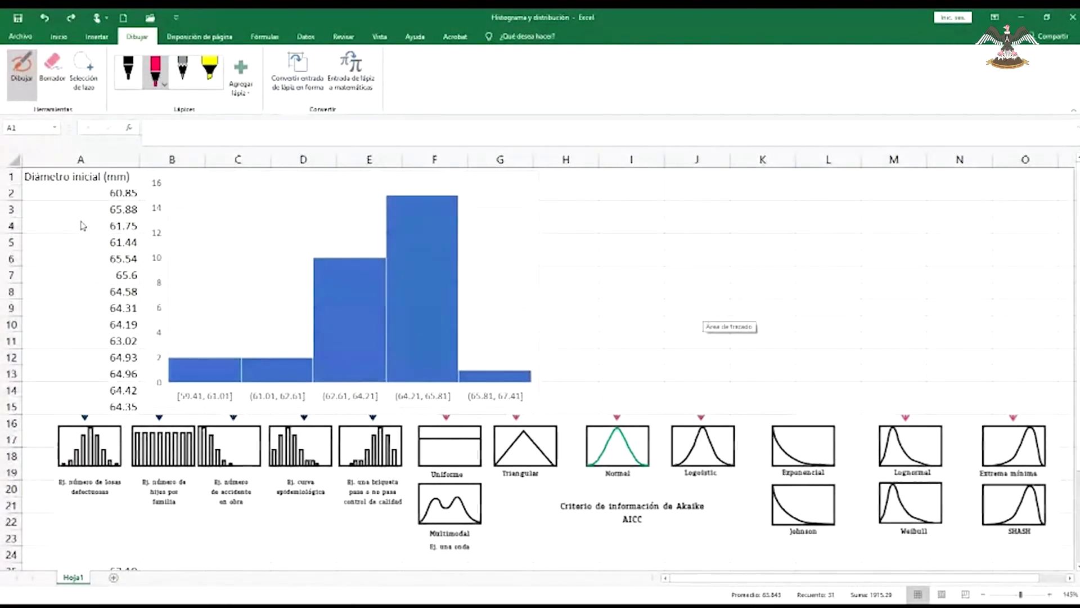
Go through the diameter readings from the header down to A8 and return to A1.
left_click(59, 36)
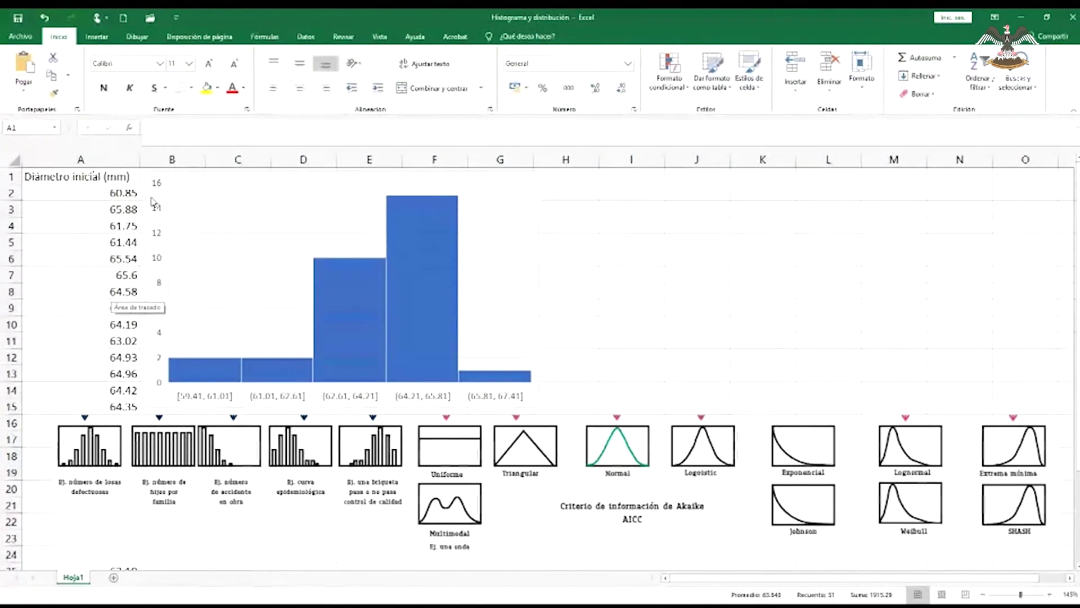
key("Down")
key("Down")
key("Down")
key("Down")
key("Down")
key("Down")
key("Down")
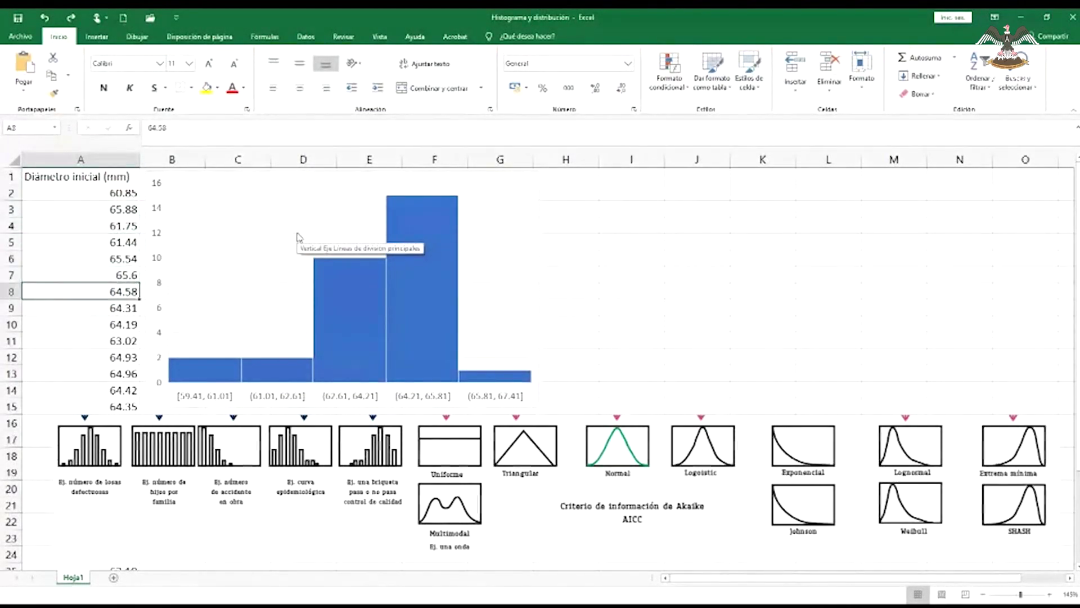
key("Up")
key("Up")
key("Up")
key("Up")
key("Up")
key("Up")
key("Up")
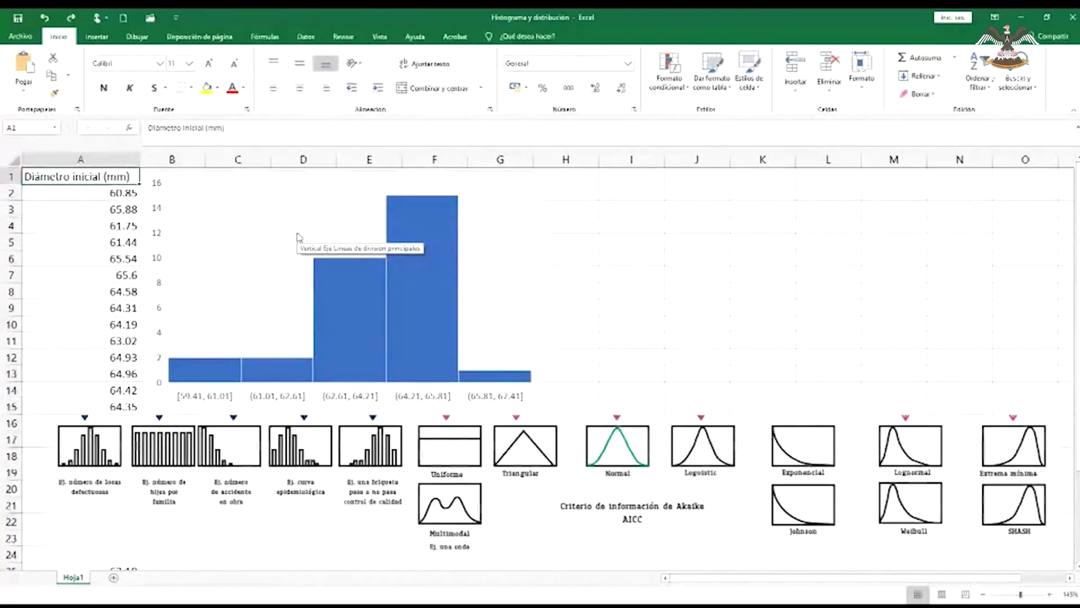
Centre the contents of A1:A31 horizontally and vertically and fill the cells with yellow.
key("ctrl+shift+Down")
left_click(300, 88)
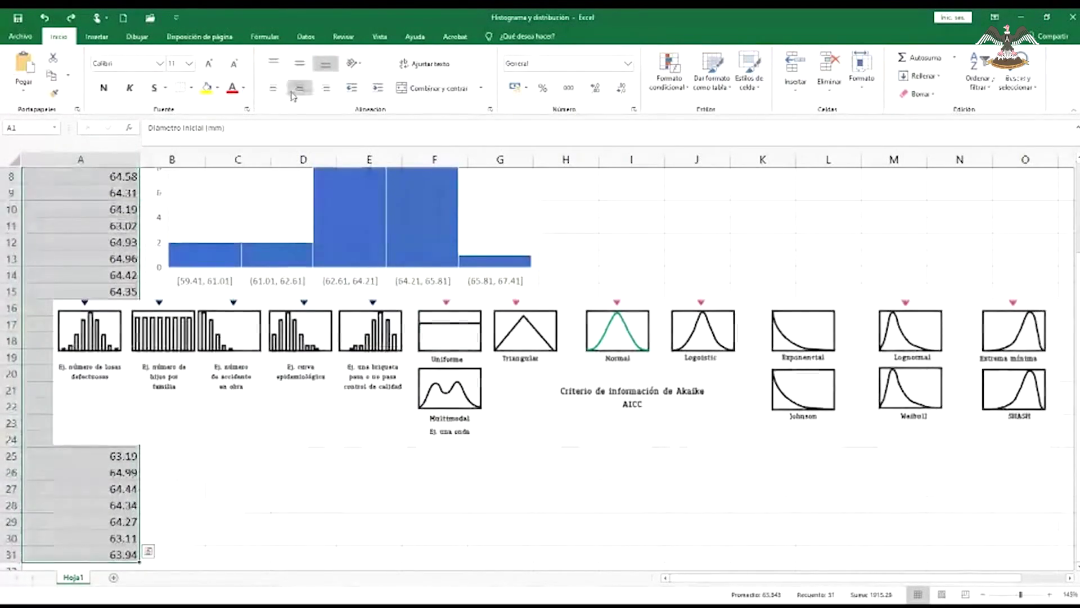
key("ctrl+BackSpace")
left_click(207, 87)
key("Down")
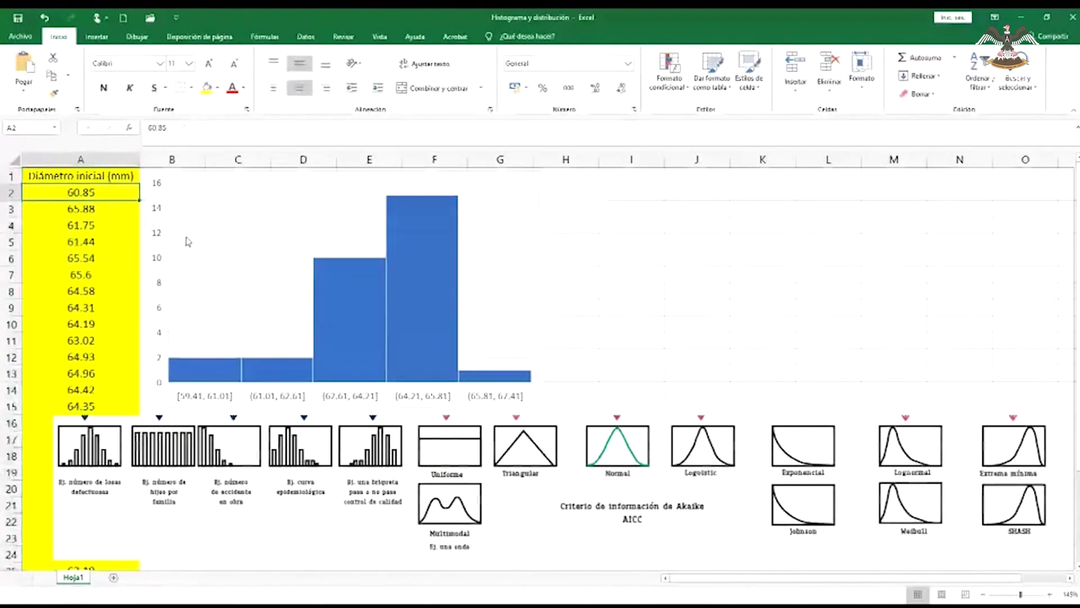
Shrink the distribution shapes image so it no longer covers the values in column A.
left_click(113, 427)
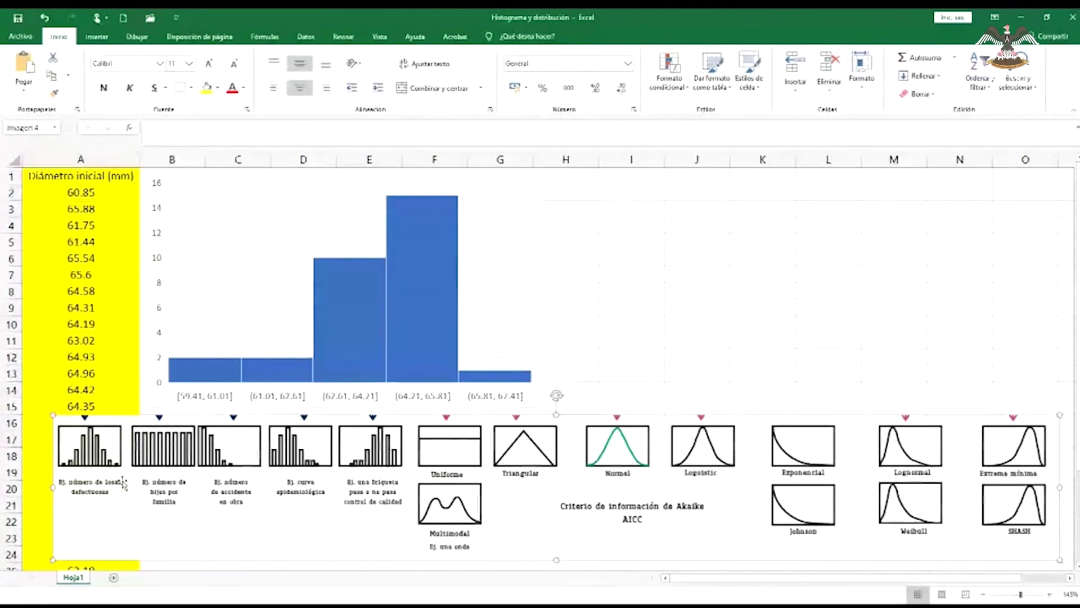
left_click_drag(56, 416, 173, 428)
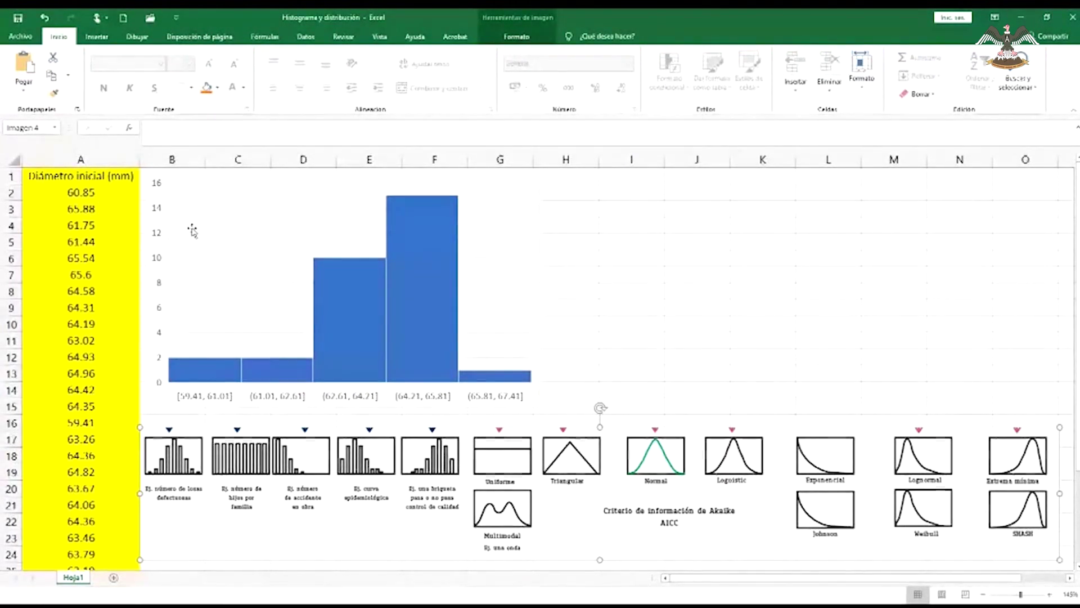
Review the highlighted diameter column from its header through the readings below.
left_click(82, 178)
left_click_drag(85, 194, 81, 391)
scroll(79, 374, "down", 4)
scroll(108, 282, "up", 4)
left_click(116, 177)
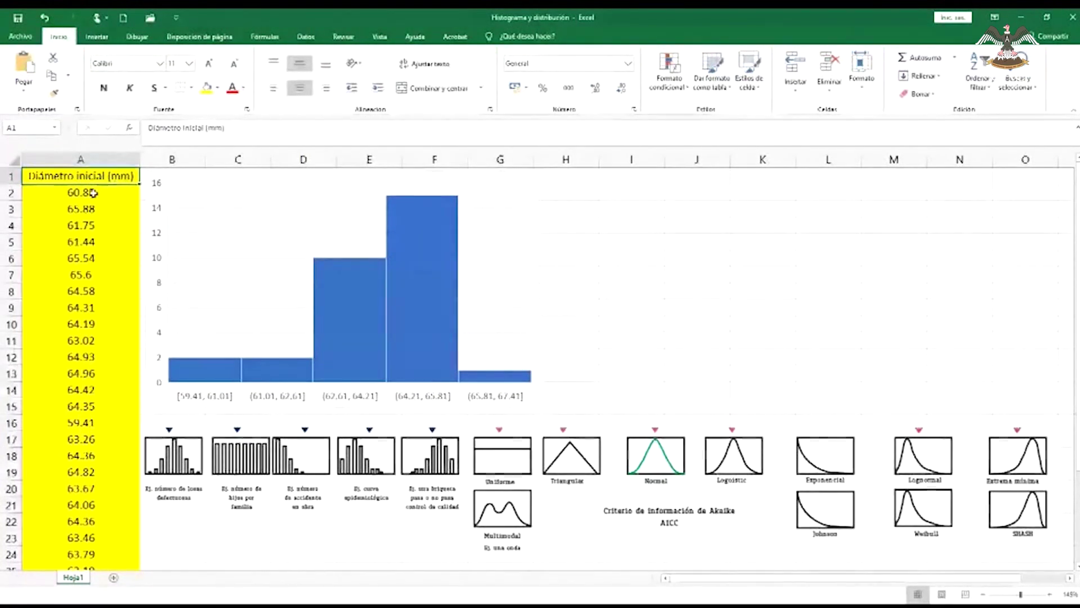
left_click(112, 189)
left_click(88, 178)
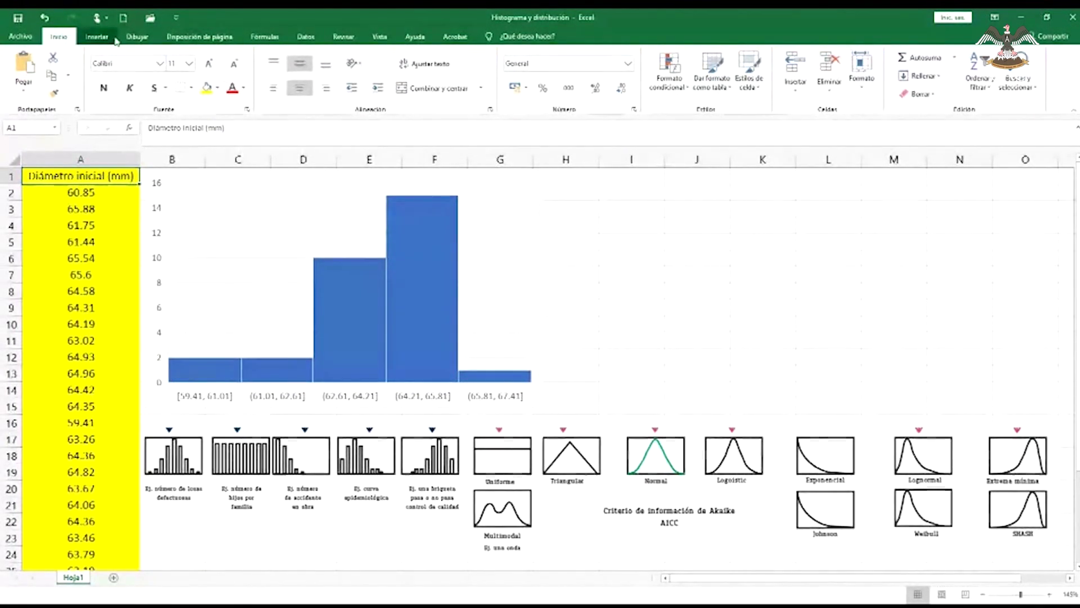
Draw a freehand orange curve over the histogram bars, following the shape of the distribution.
left_click(136, 37)
left_click(163, 83)
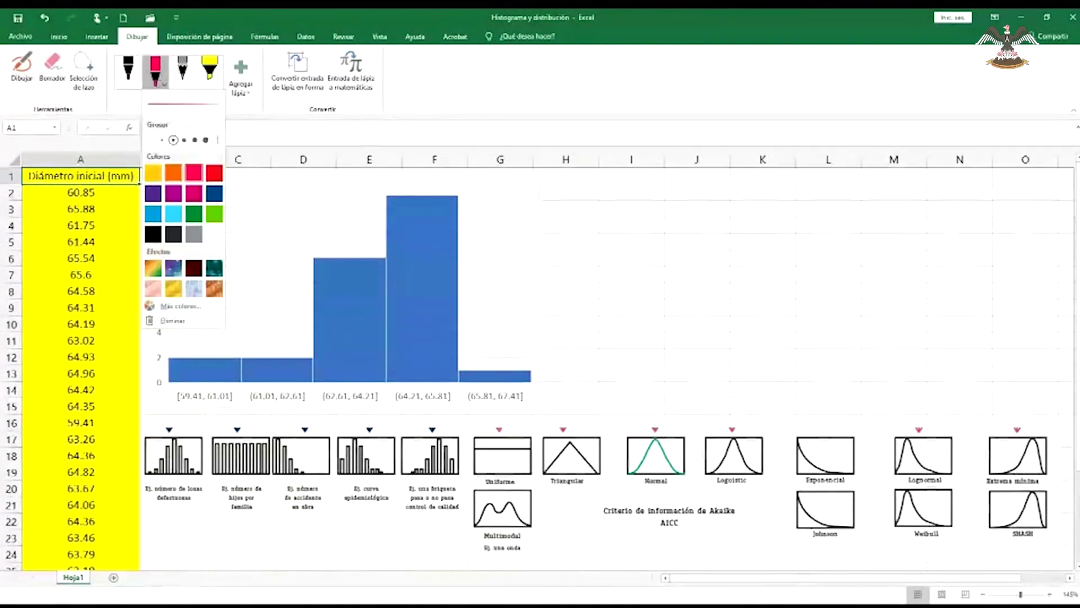
left_click(174, 173)
left_click_drag(189, 358, 276, 342)
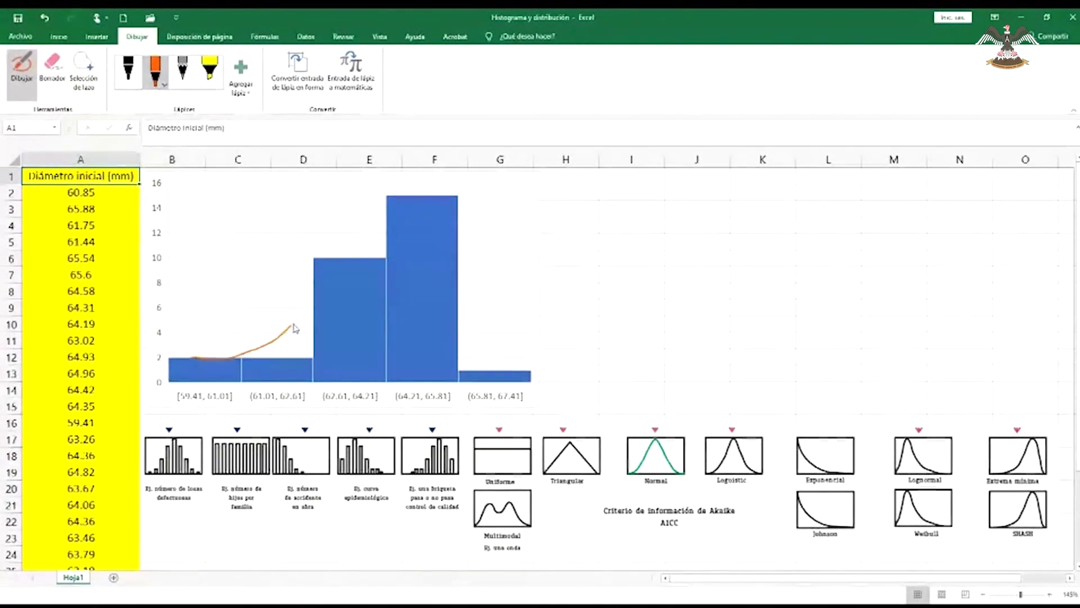
mouse_move(336, 278)
left_mouse_down()
mouse_move(371, 230)
mouse_move(427, 206)
left_mouse_up()
mouse_move(467, 271)
left_mouse_down()
mouse_move(492, 346)
mouse_move(529, 371)
left_mouse_up()
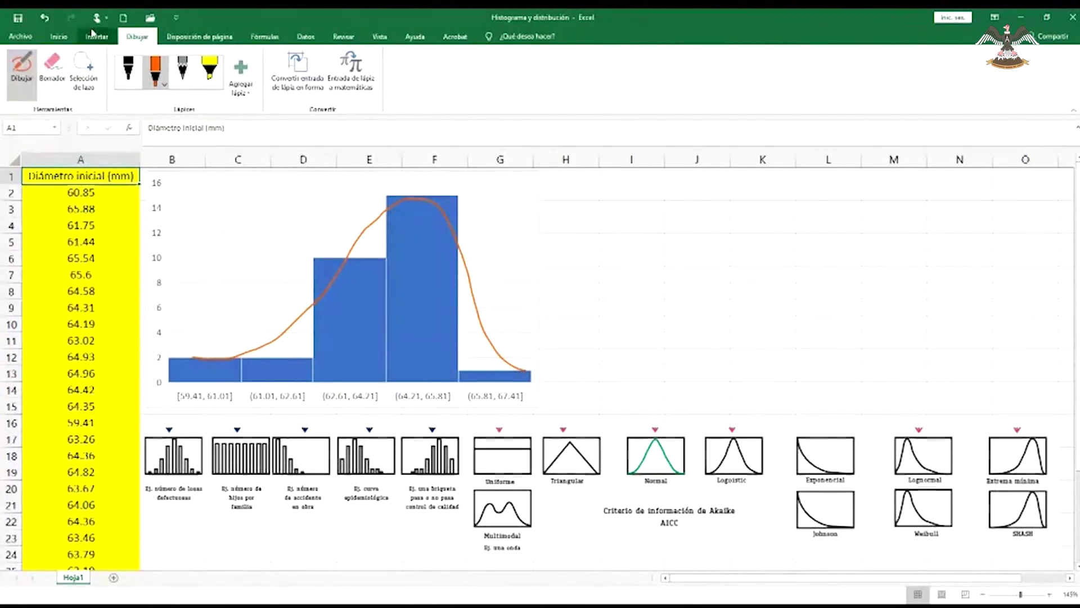
Insert a box and whisker chart from the initial diameter data in A1:A31.
left_click(63, 36)
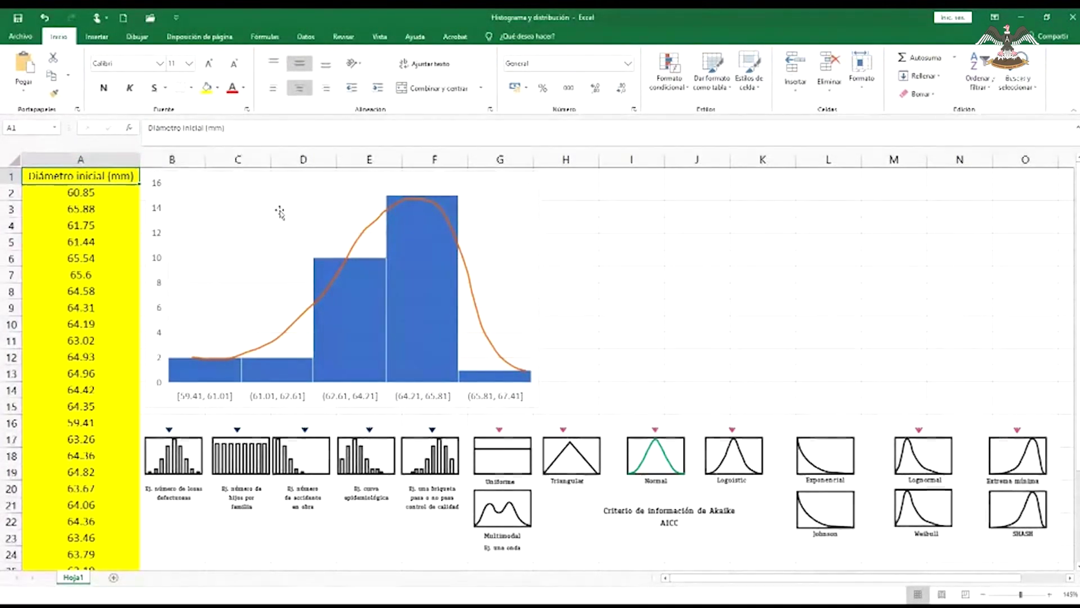
key("ctrl+shift+Down")
scroll(118, 332, "up", 3)
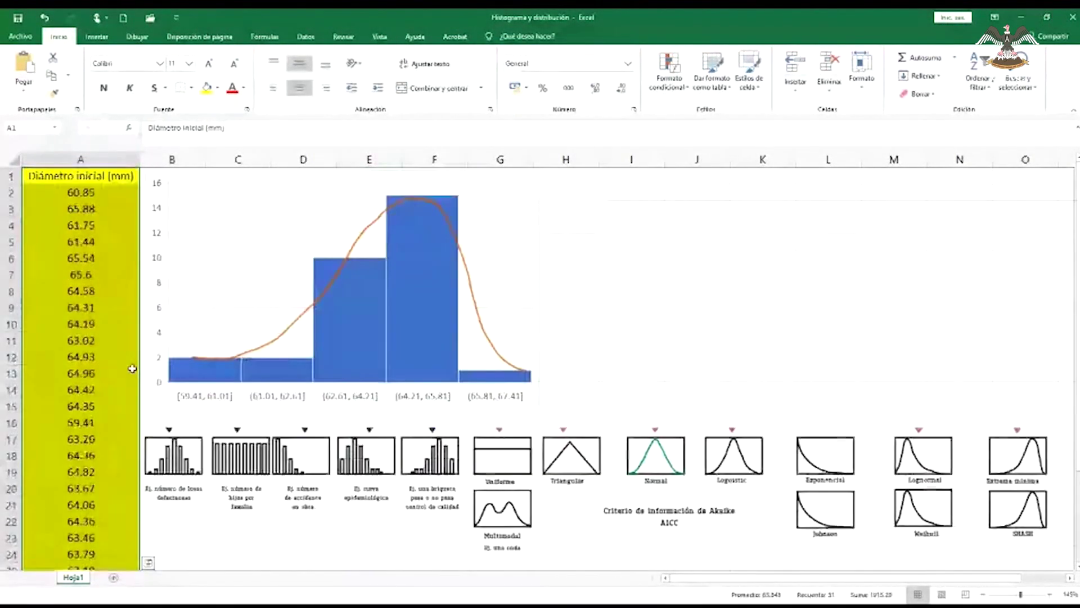
left_click(97, 37)
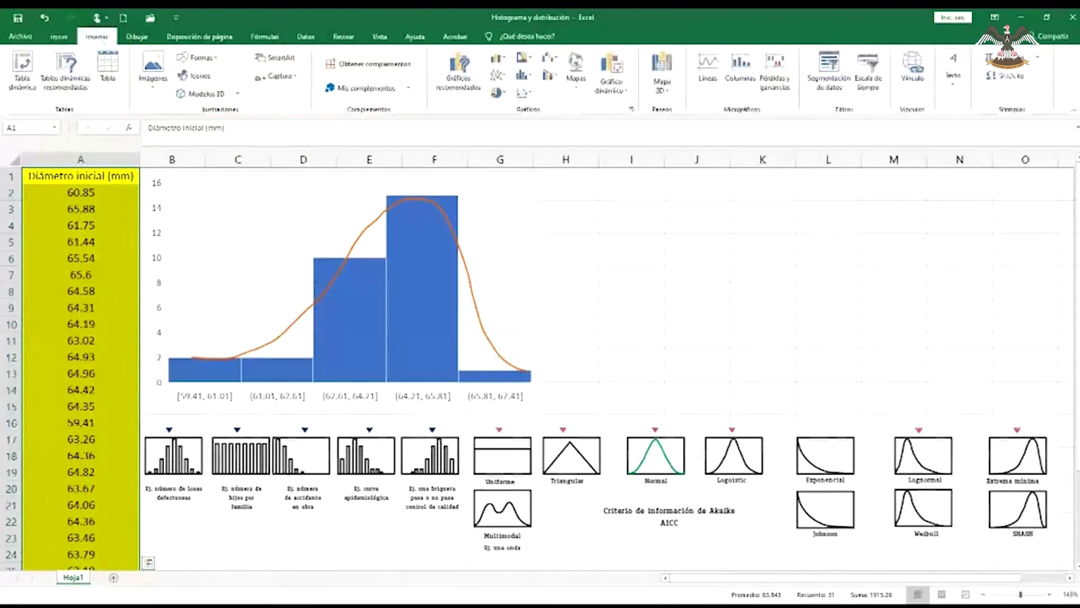
left_click(523, 76)
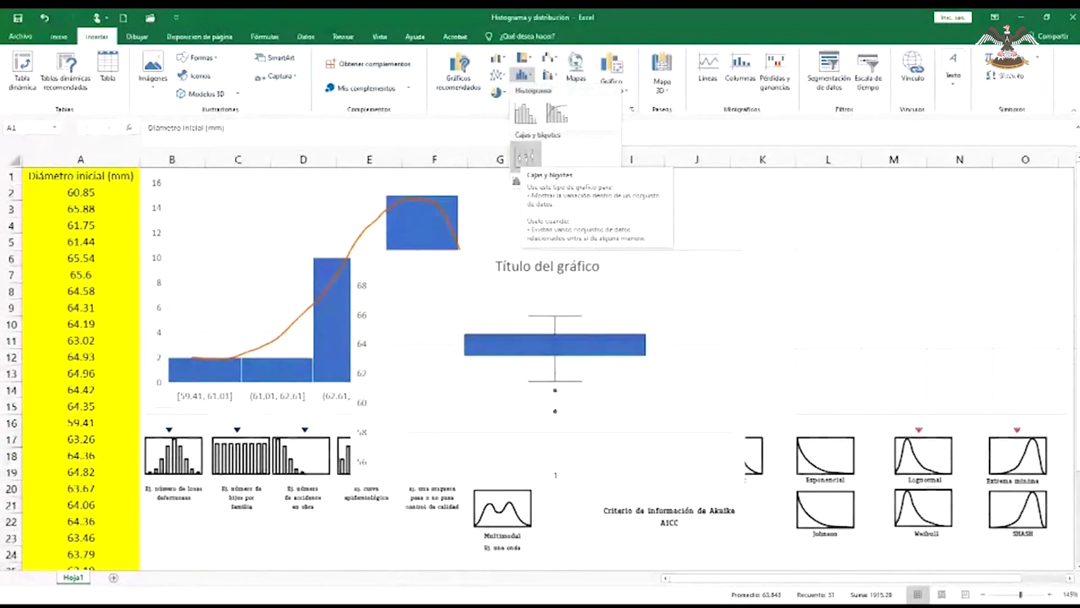
left_click(525, 156)
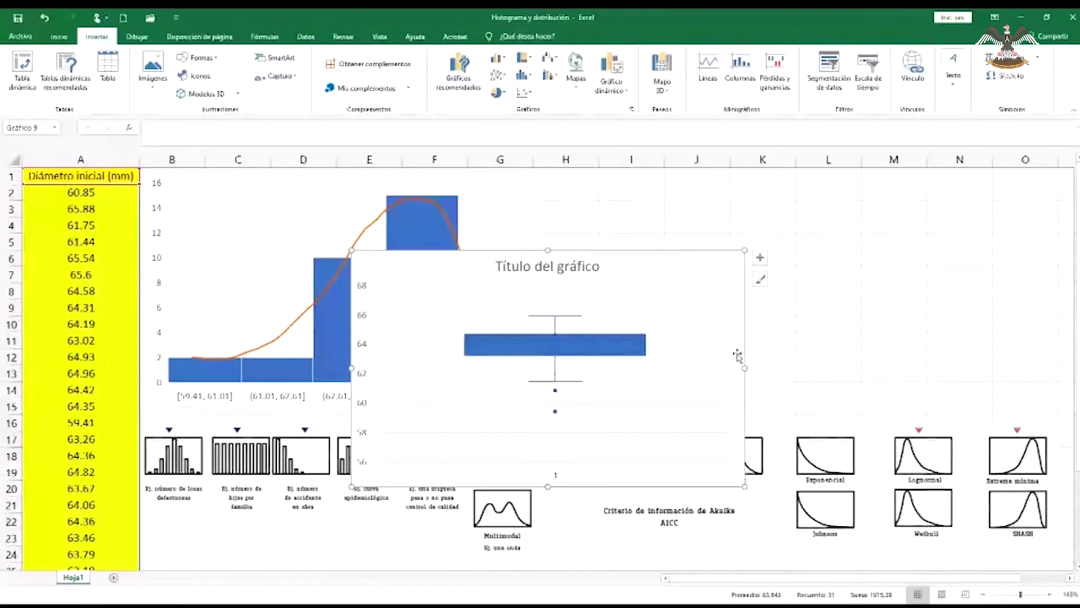
Narrow the box plot to about a third of its width and remove its title and horizontal axis label.
left_click_drag(738, 360, 476, 365)
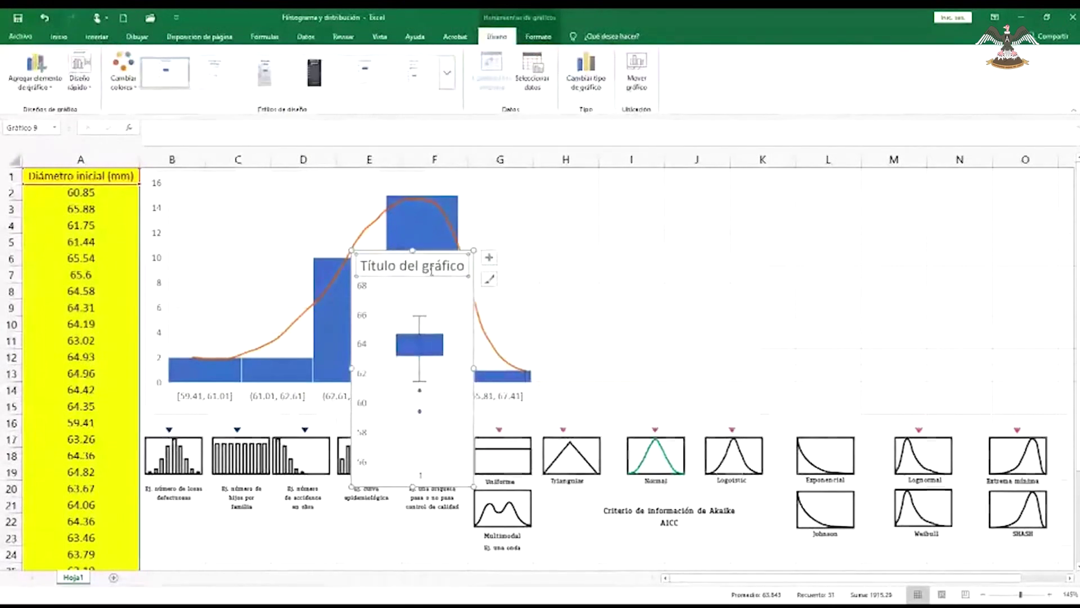
key("Delete")
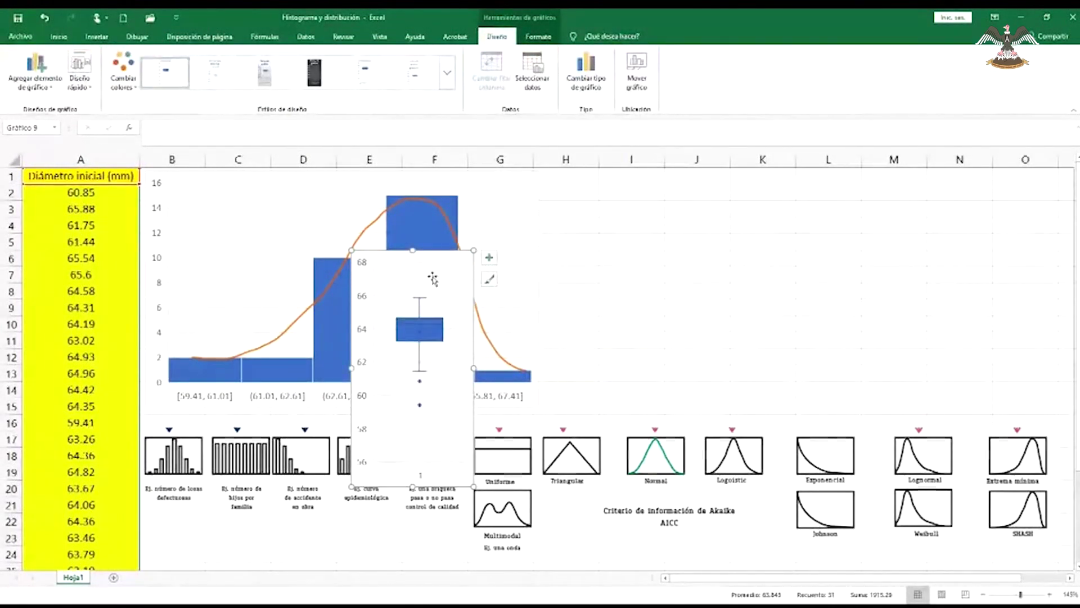
left_click(425, 477)
key("Delete")
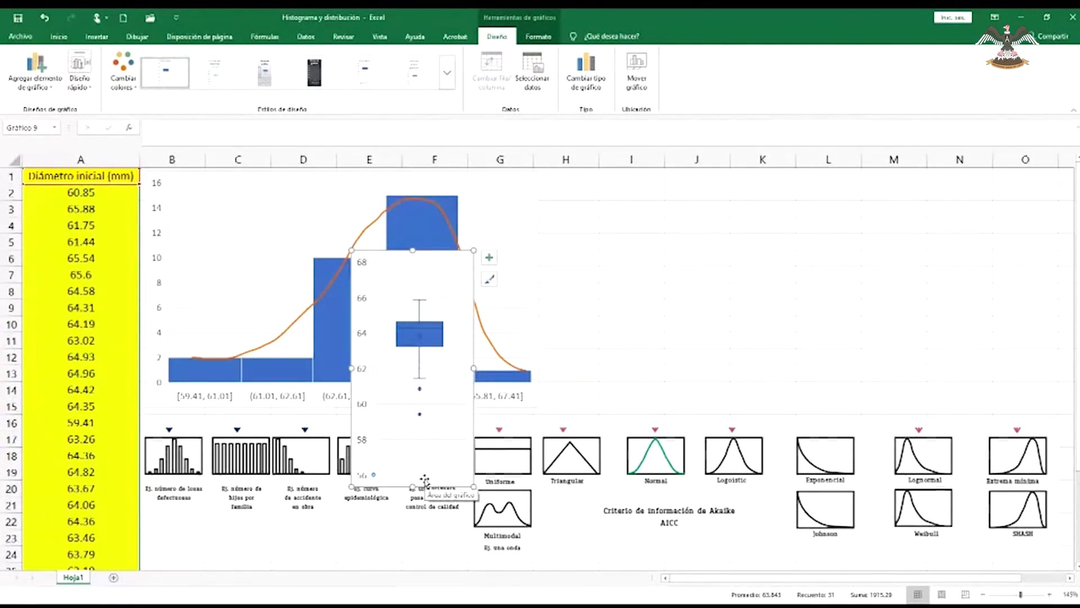
Move the box plot beside the histogram, over columns H and I and above the distribution shapes.
left_click_drag(425, 478, 618, 398)
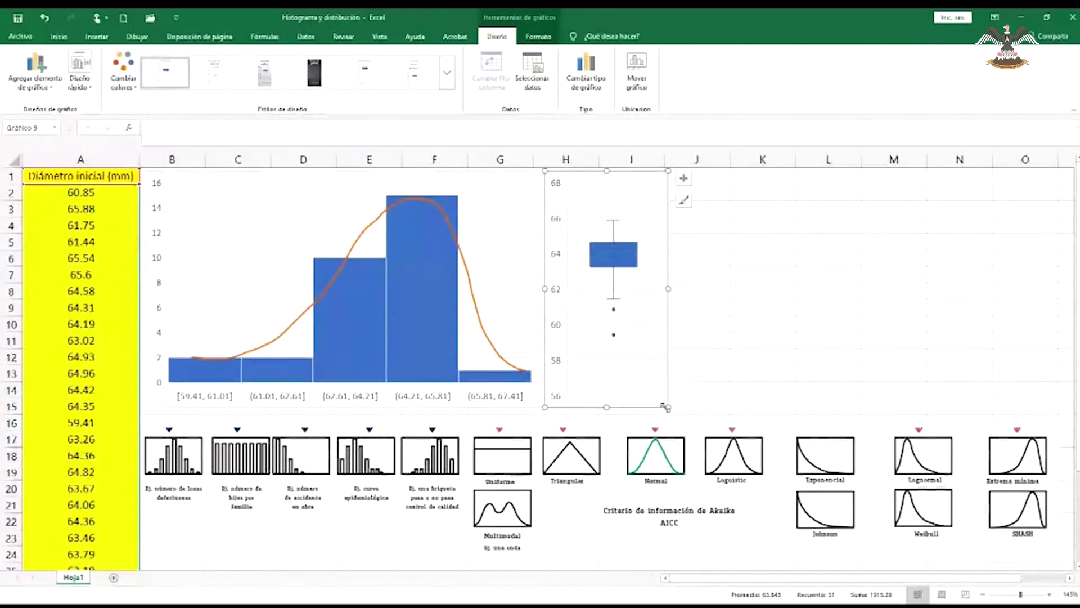
left_click(721, 340)
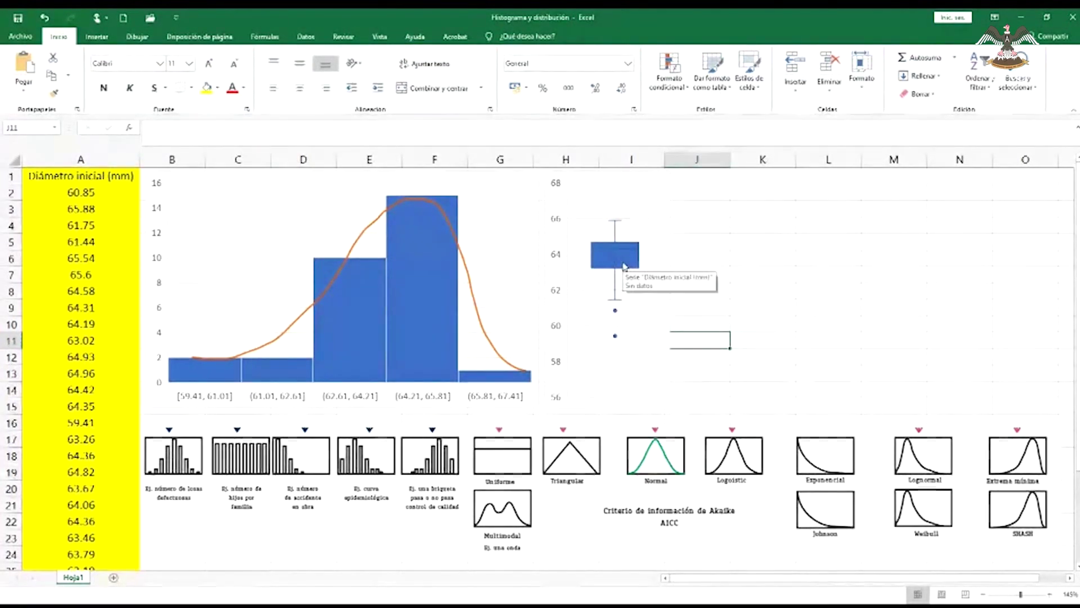
Draw a pink X over the mean marker inside the box of the box plot.
scroll(624, 265, "up", 7, "ctrl")
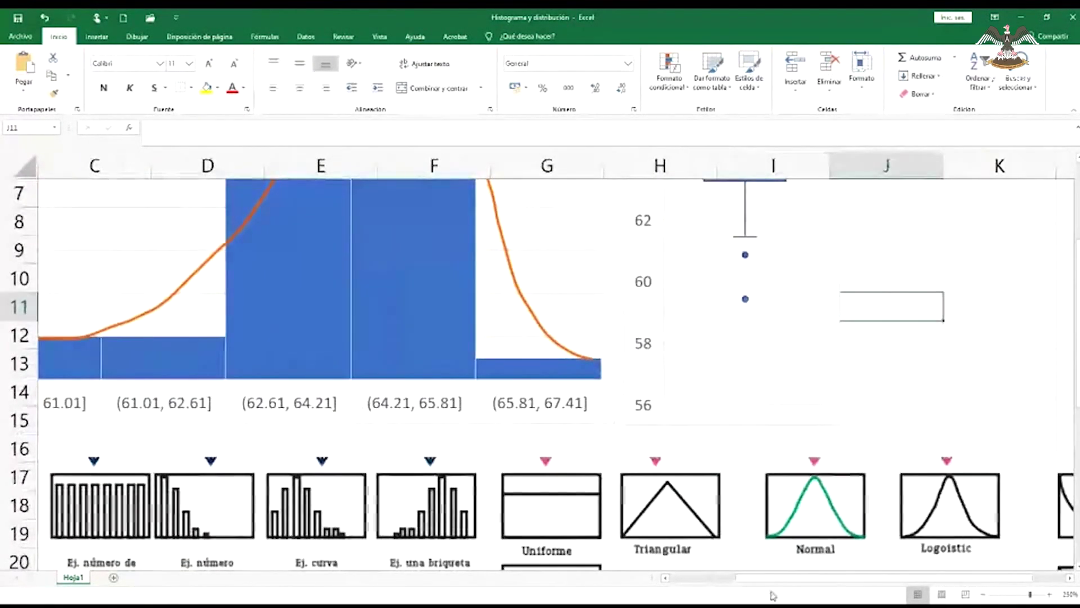
scroll(817, 450, "right", 1)
scroll(816, 453, "up", 2)
scroll(816, 453, "down", 1)
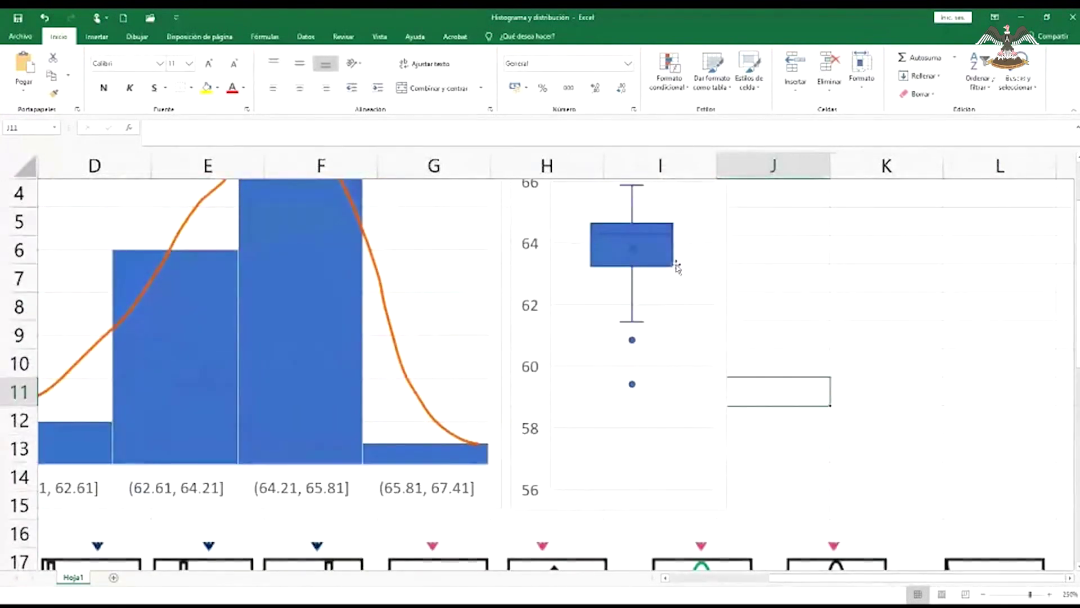
left_click(136, 36)
left_click(156, 72)
left_click(193, 172)
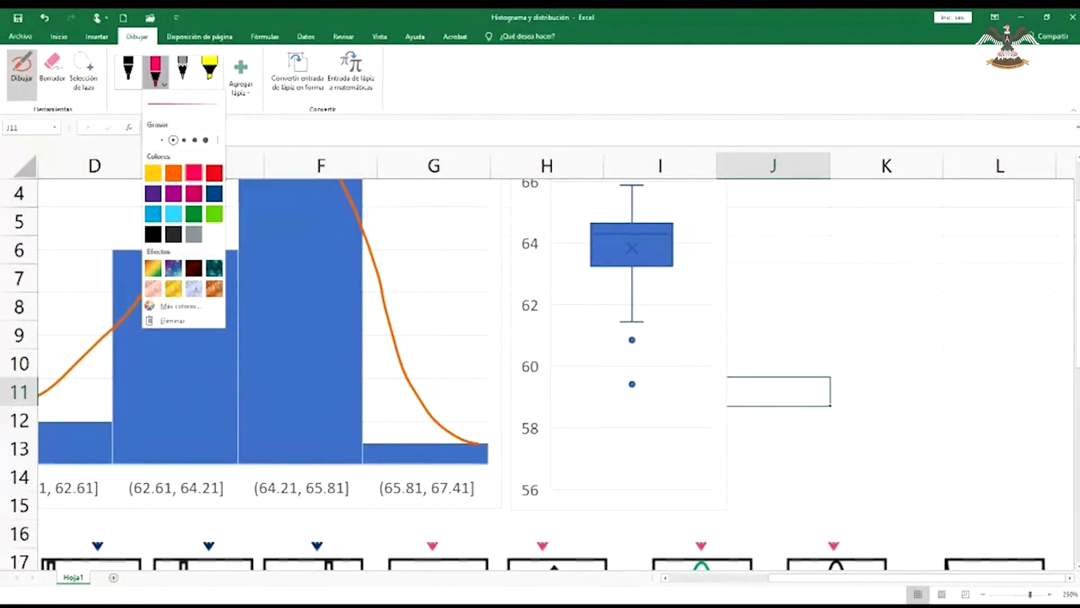
left_click(653, 248)
left_click_drag(622, 241, 641, 251)
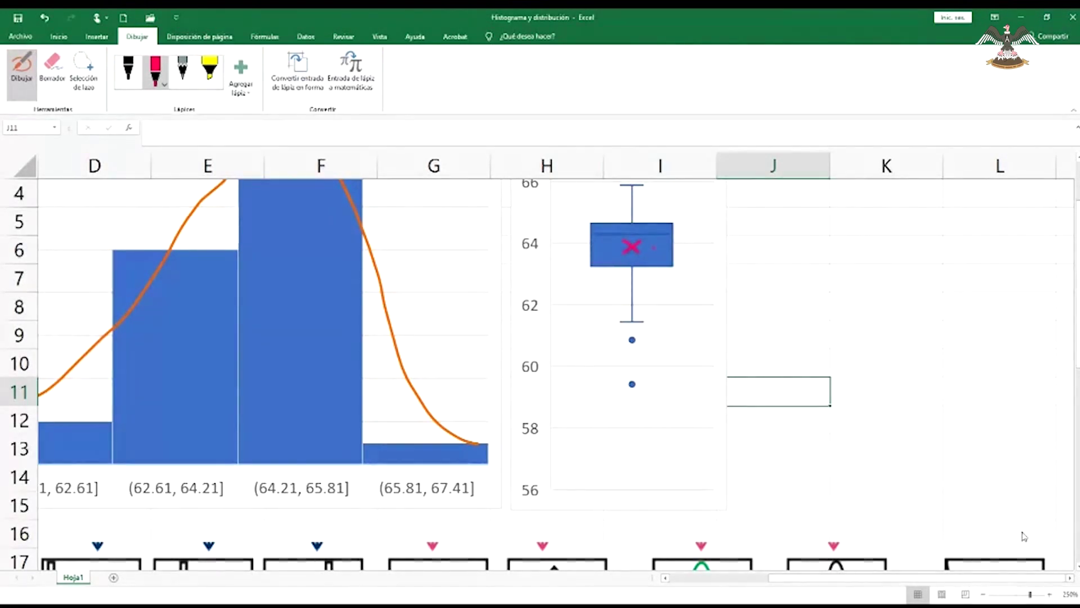
Circle the 64 axis label in pink and draw arrows pointing up and down from the box.
mouse_move(536, 228)
left_mouse_down()
mouse_move(518, 236)
mouse_move(551, 256)
mouse_move(537, 228)
left_mouse_up()
mouse_move(630, 232)
left_mouse_down()
mouse_move(631, 205)
mouse_move(641, 211)
left_mouse_up()
left_click_drag(626, 263, 634, 289)
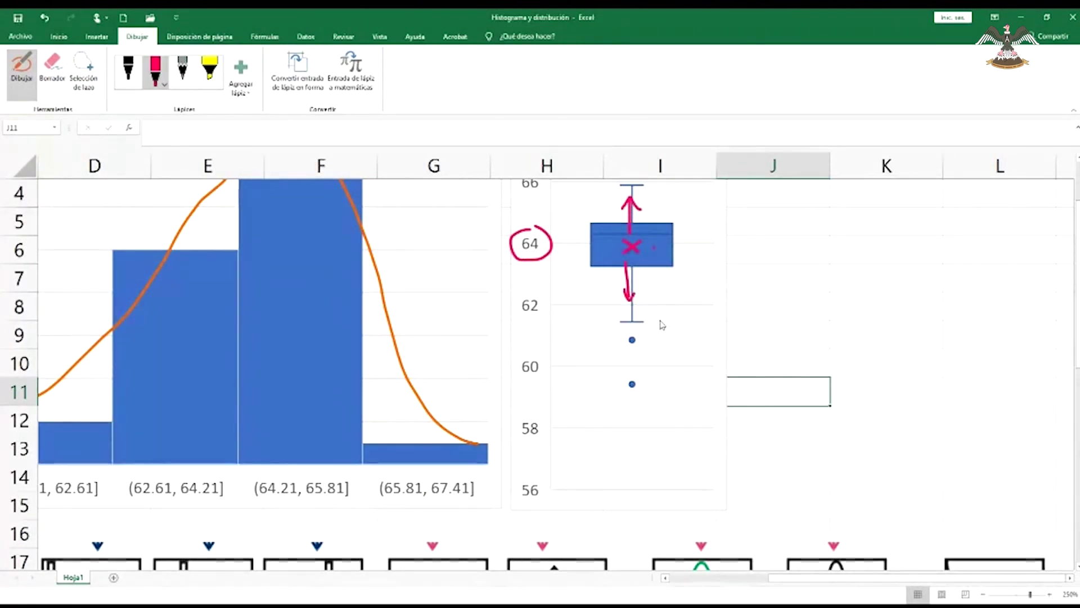
Circle the two outlier points below the lower whisker in pink and stop inking.
mouse_move(621, 353)
left_mouse_down()
mouse_move(647, 340)
mouse_move(618, 388)
mouse_move(658, 378)
left_mouse_up()
left_click(161, 79)
key("Escape")
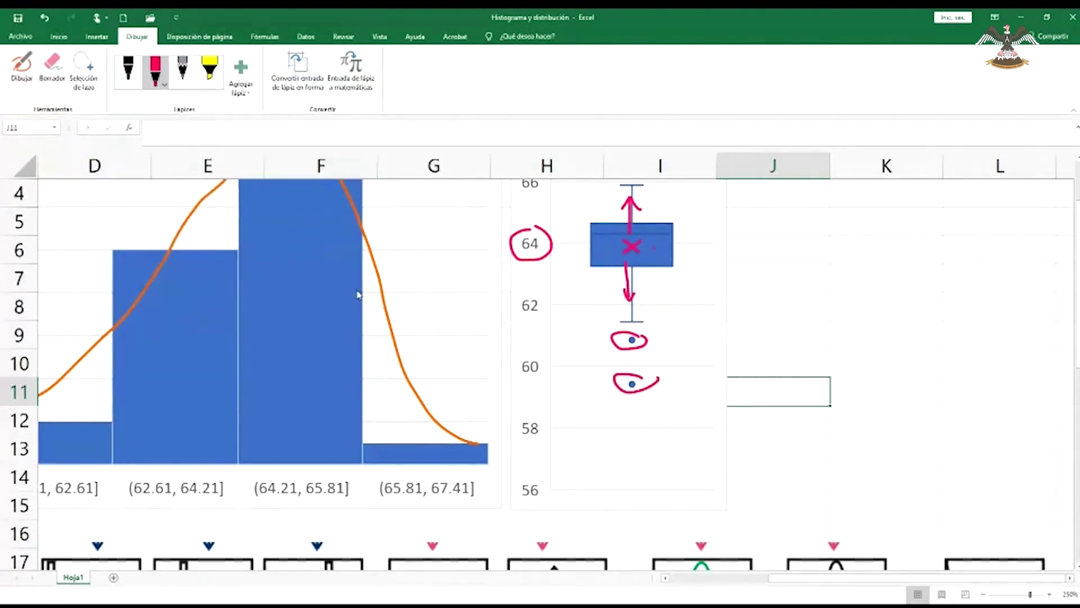
Move the box plot over columns I to K, clear of the pink ink annotations.
scroll(467, 350, "down", 7)
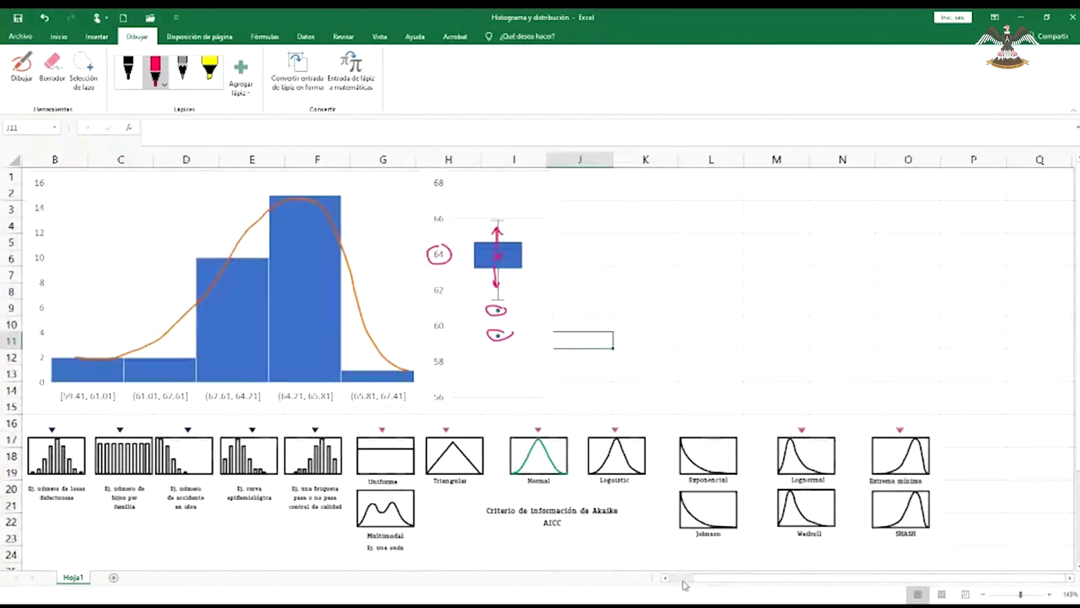
left_click(616, 314)
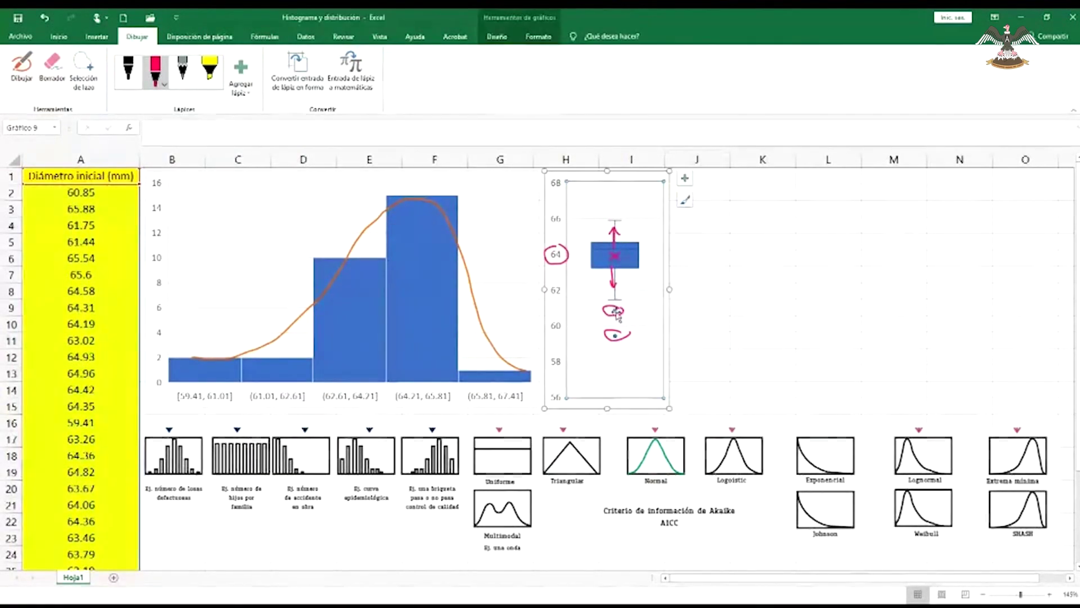
left_click_drag(641, 178, 732, 174)
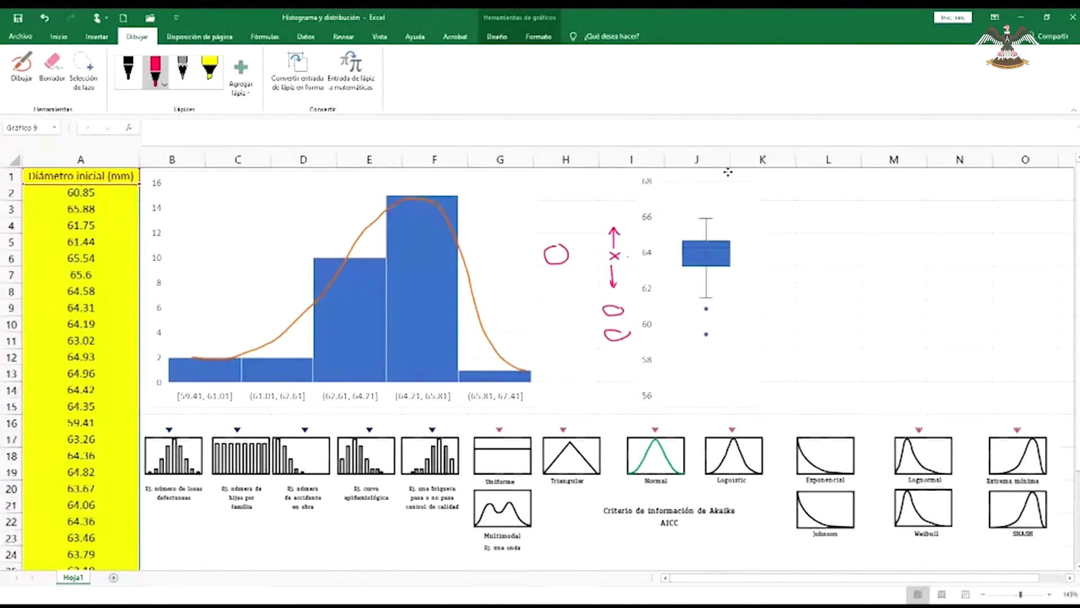
Identify the upper of the two box plot outliers and delete row 2, which holds its 60.85 reading.
left_click(706, 309)
mouse_move(706, 309)
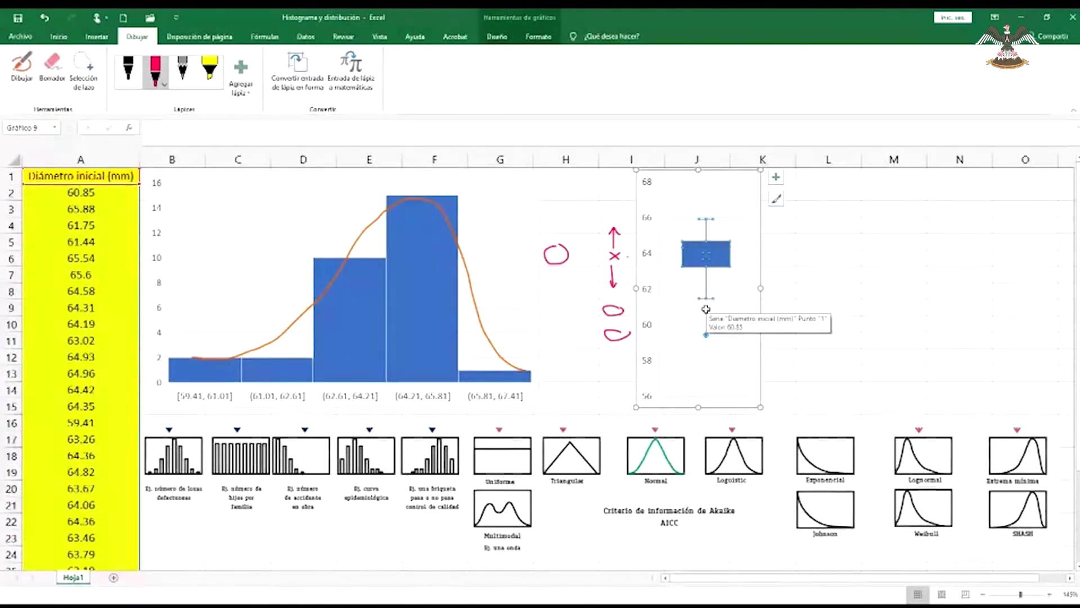
left_click(81, 192)
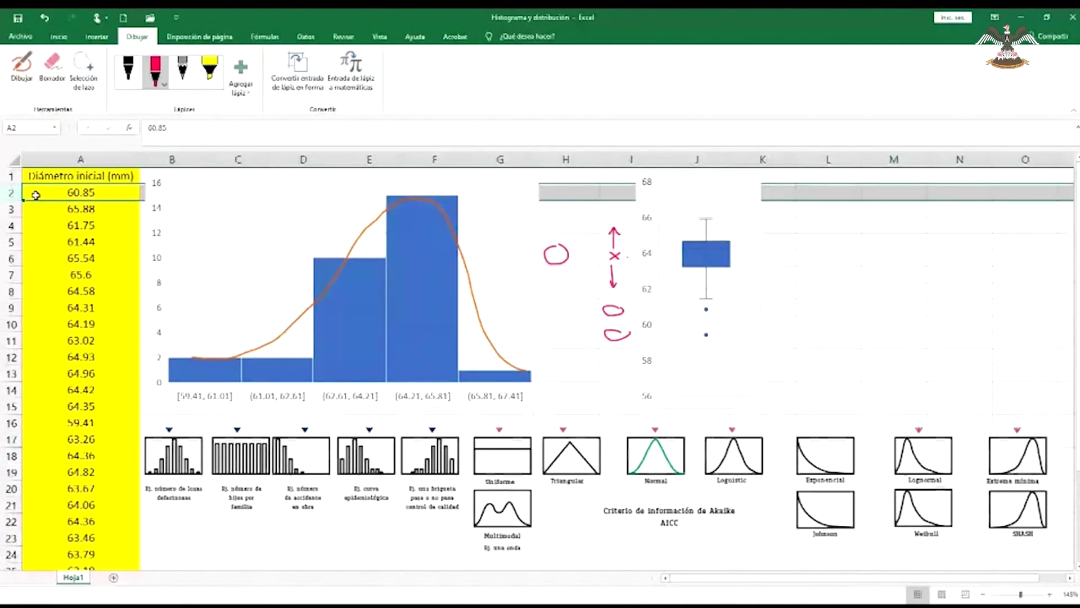
key("ctrl+minus")
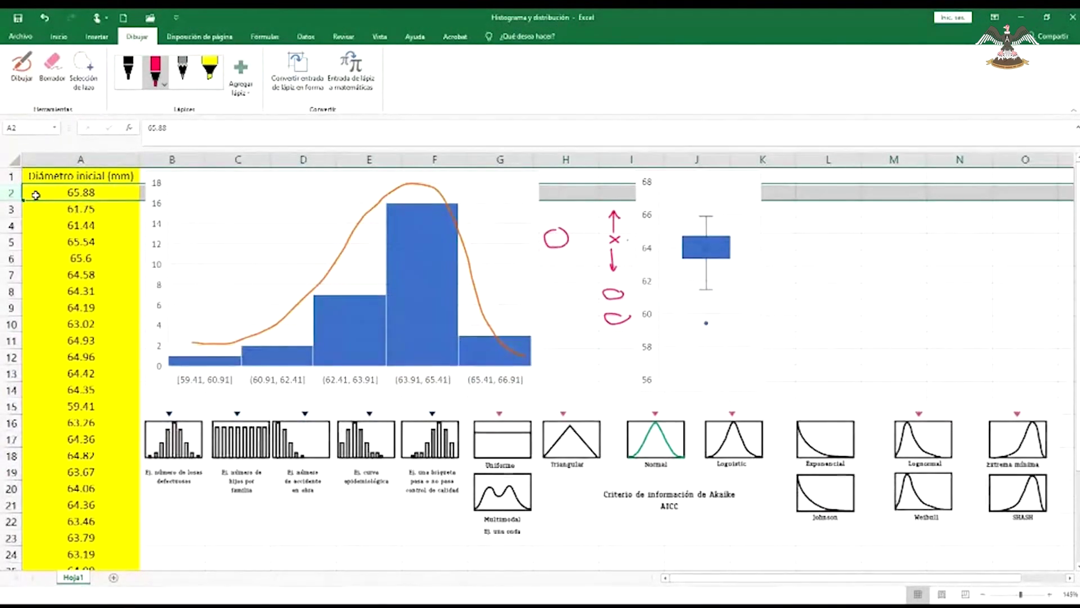
Check the remaining outlier and delete row 15, which holds the 59.41 reading.
mouse_move(707, 326)
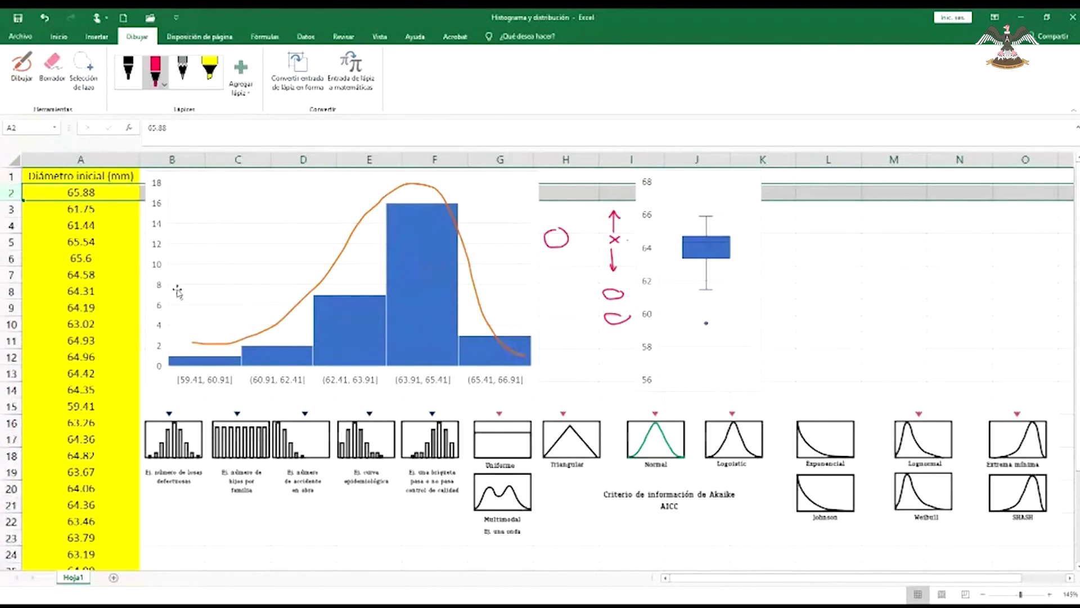
left_click(10, 406)
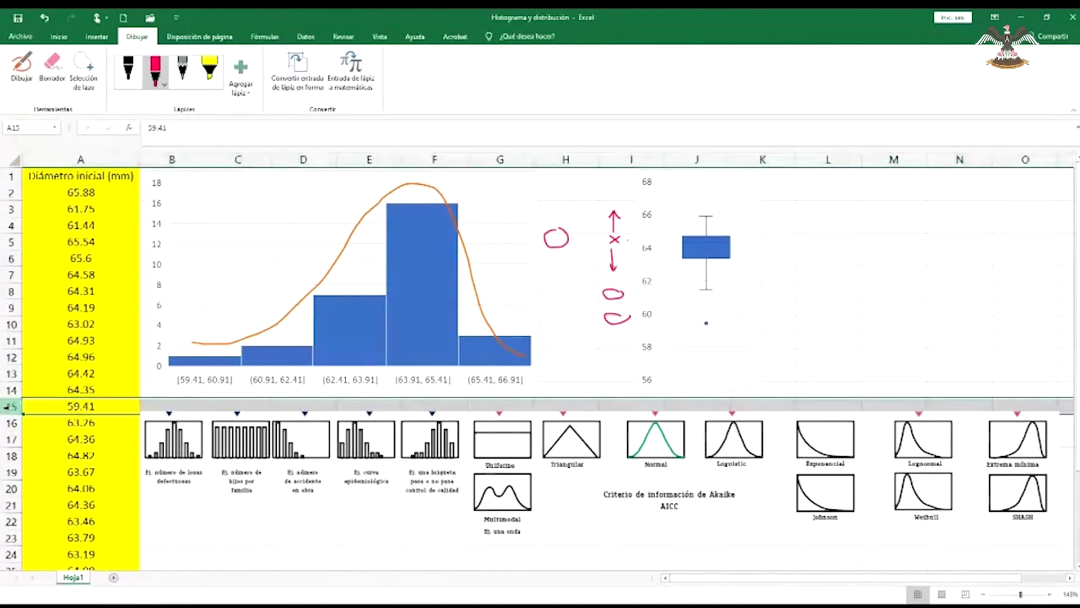
key("ctrl+minus")
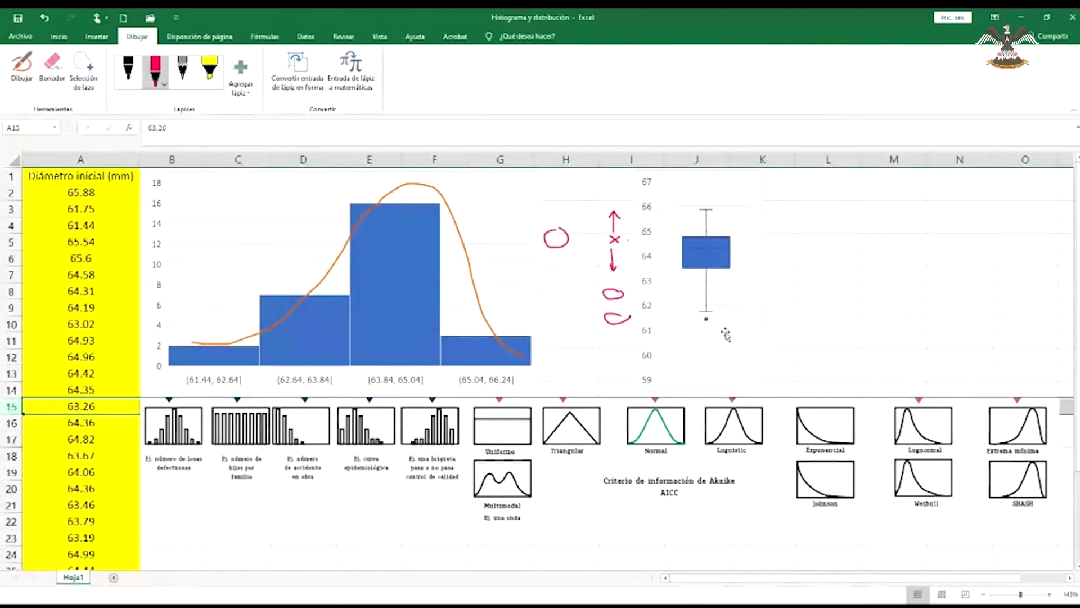
Identify the new outlier in the box plot and delete row 4, which holds the 61.44 reading.
mouse_move(708, 324)
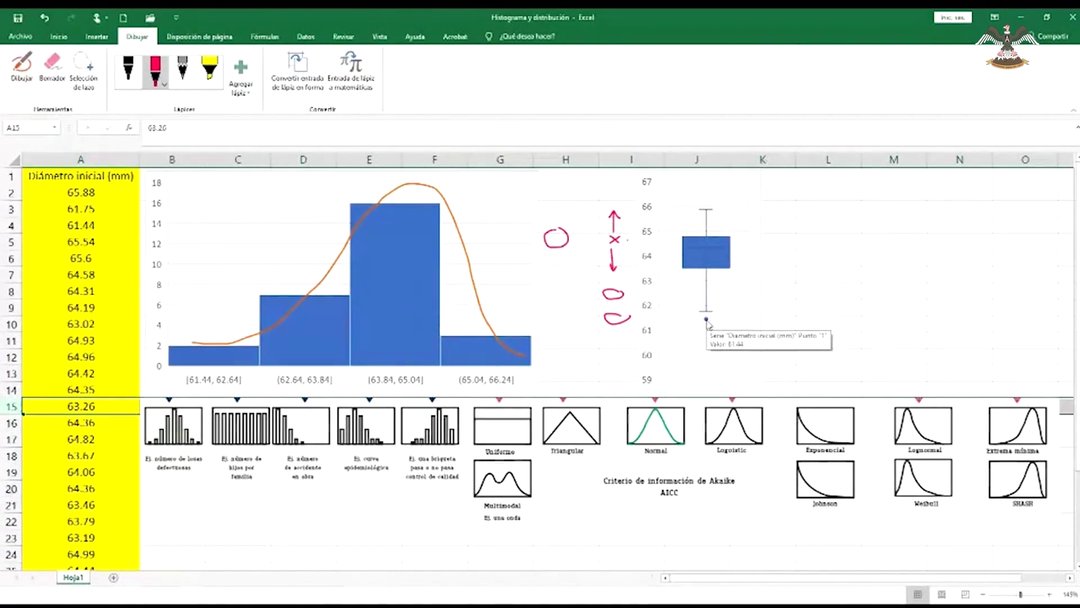
left_click(12, 225)
key("ctrl+minus")
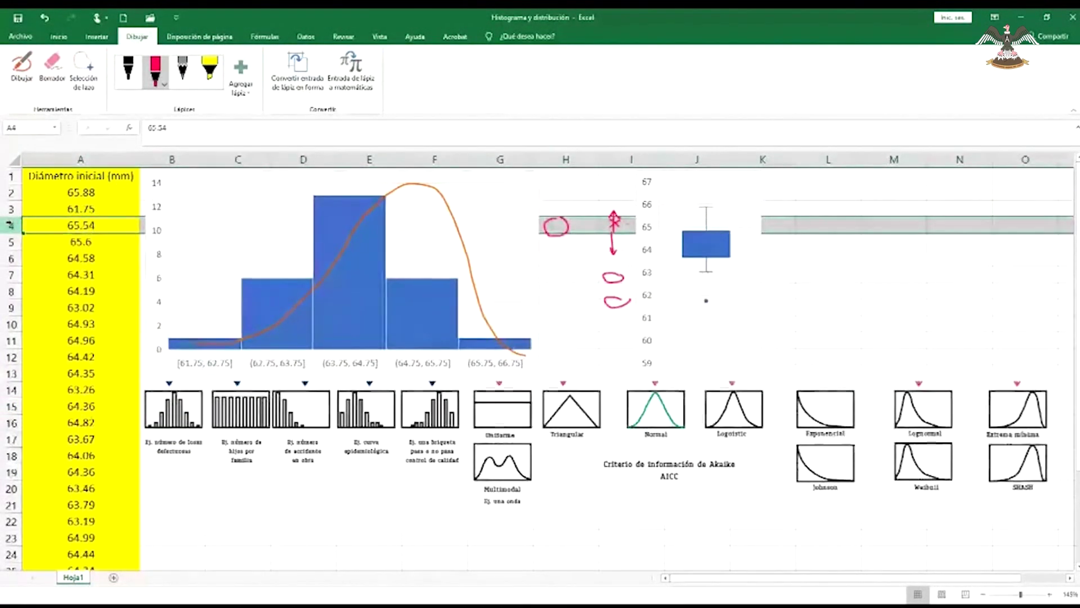
Draw a freehand green bell curve over the histogram bars, peaking at the 63.75 to 64.75 bin.
left_click(165, 86)
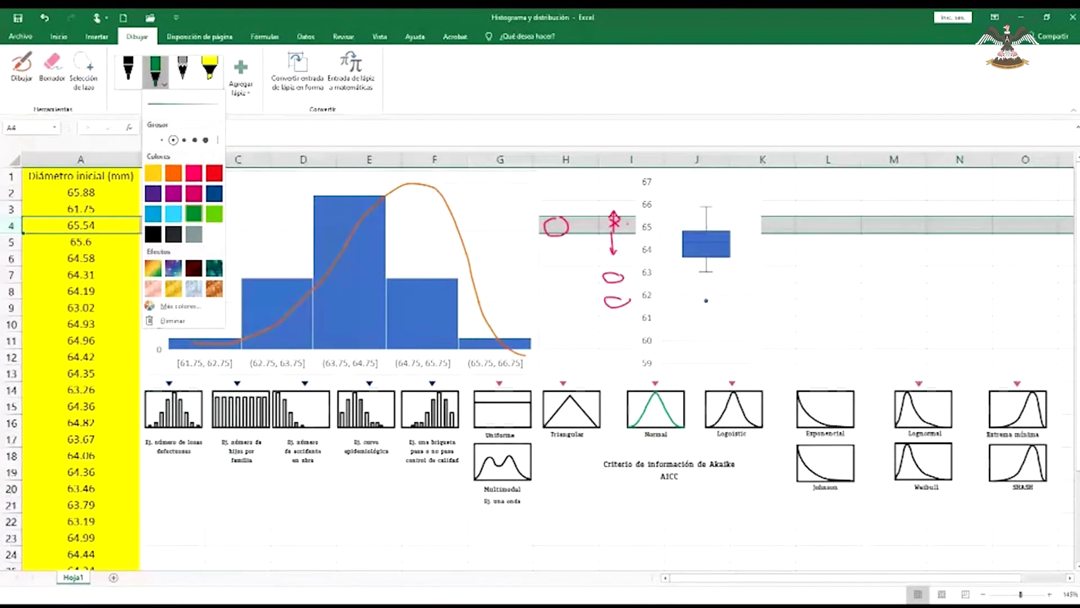
left_click(194, 213)
mouse_move(170, 342)
left_mouse_down()
mouse_move(267, 296)
mouse_move(341, 204)
left_mouse_up()
left_click_drag(412, 270, 445, 319)
left_click_drag(500, 345, 533, 343)
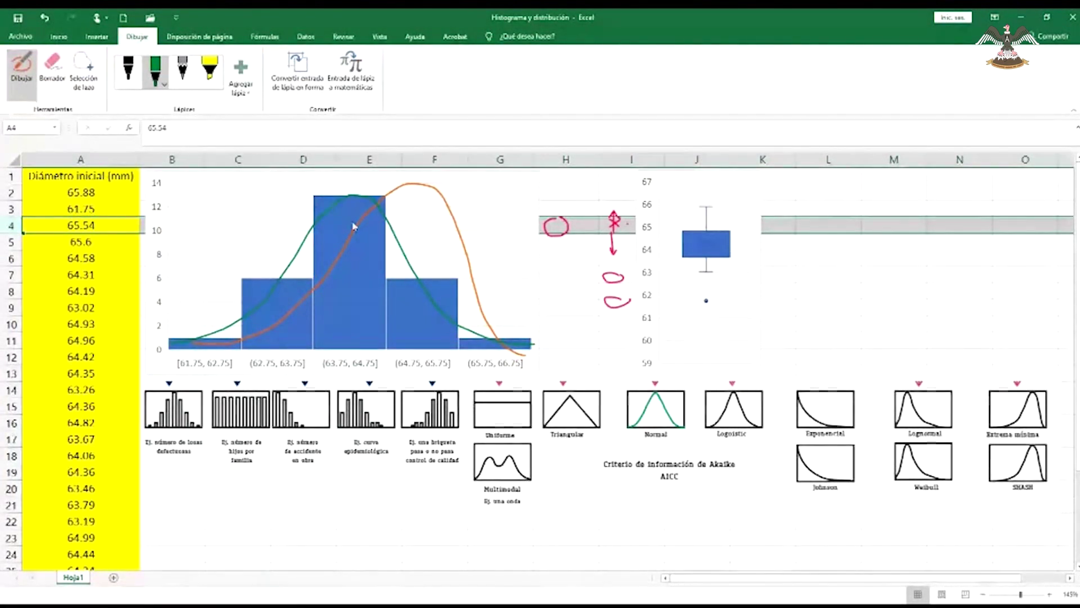
Handwrite "Normal" with an arrow from the green curve and circle the outlier below the box plot in green.
mouse_move(304, 225)
left_mouse_down()
mouse_move(272, 203)
mouse_move(277, 218)
left_mouse_up()
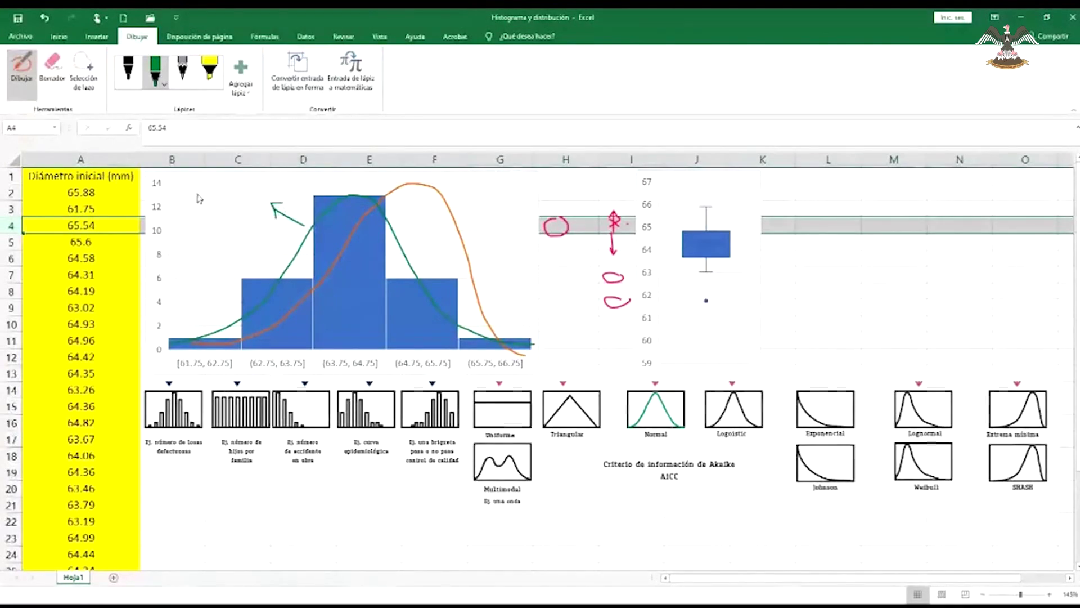
left_click_drag(195, 181, 256, 204)
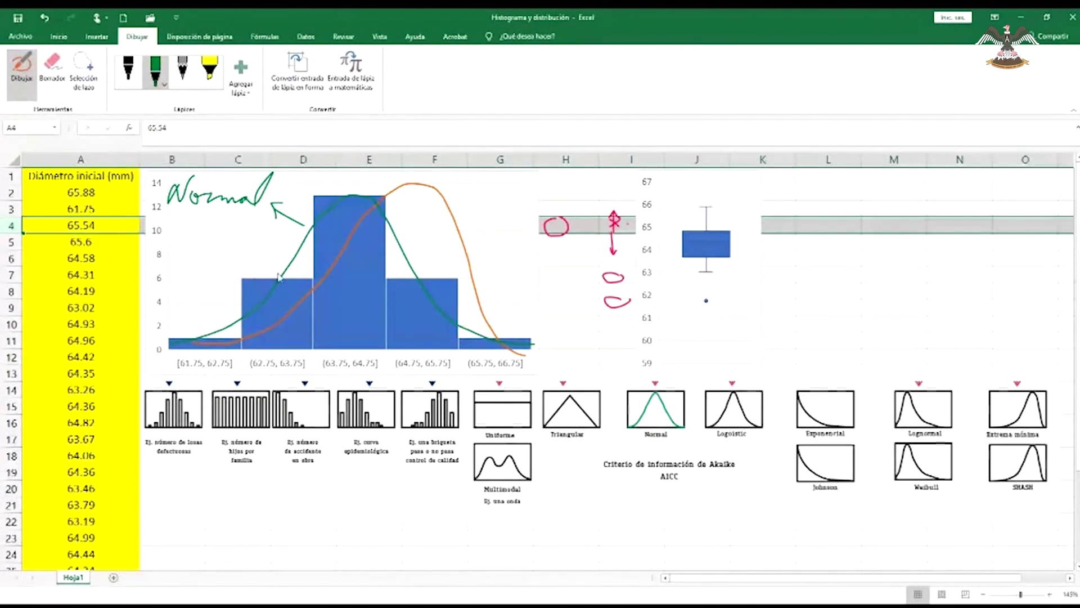
left_click_drag(726, 290, 723, 287)
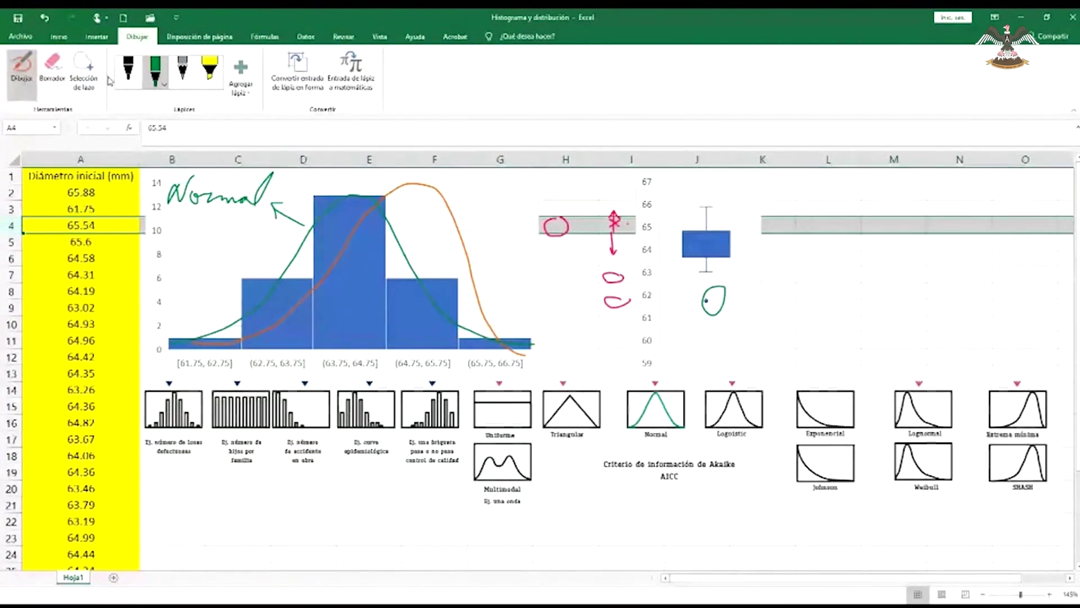
left_click(21, 70)
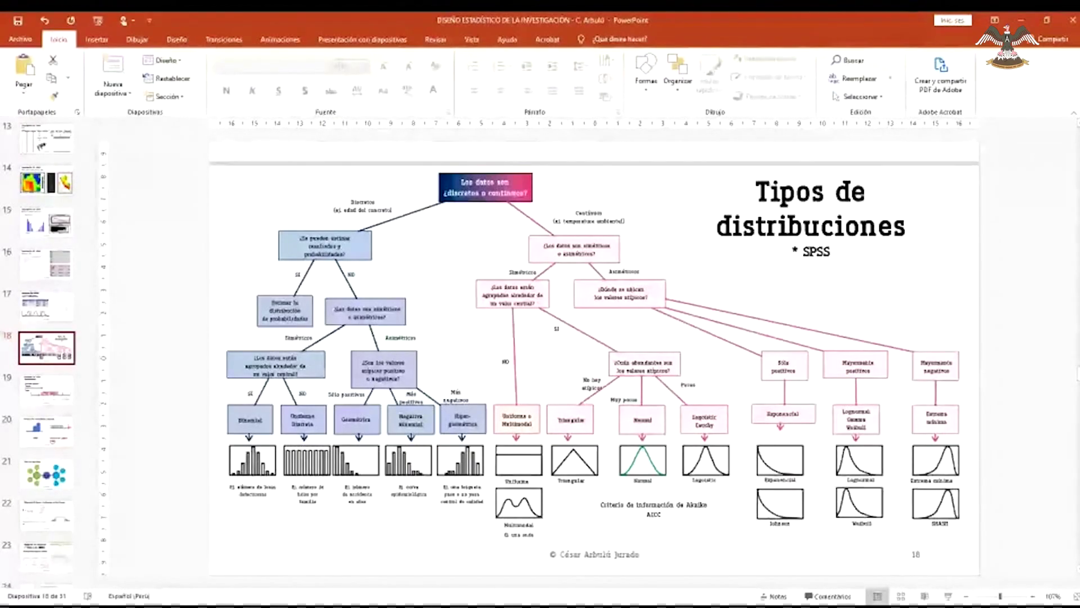
Switch to PowerPoint, start the slide show and advance to the "Tipos de muestreo" slide.
left_click(949, 594)
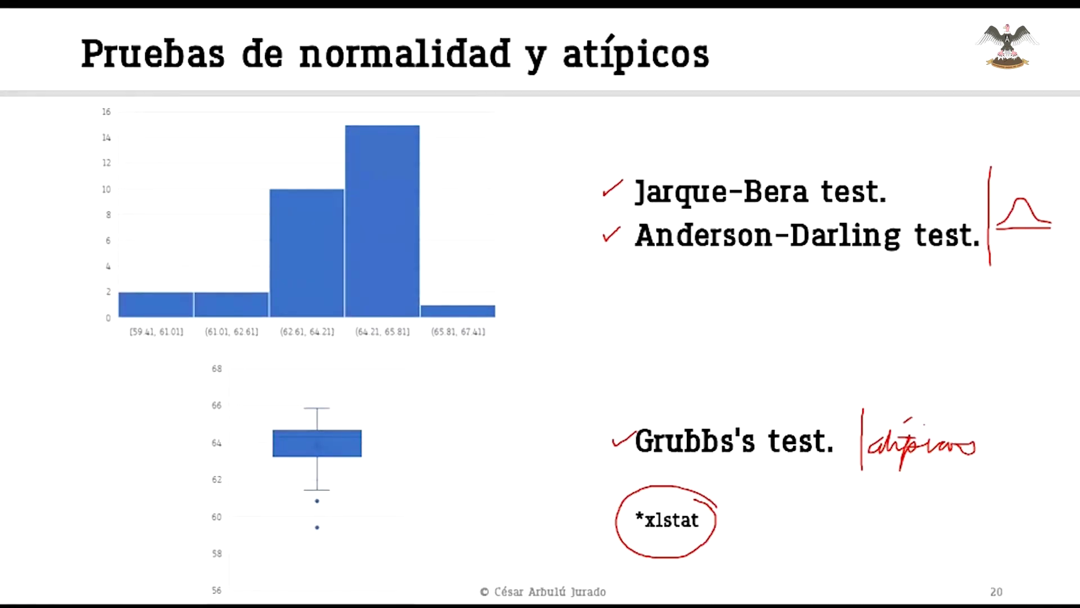
key("Right")
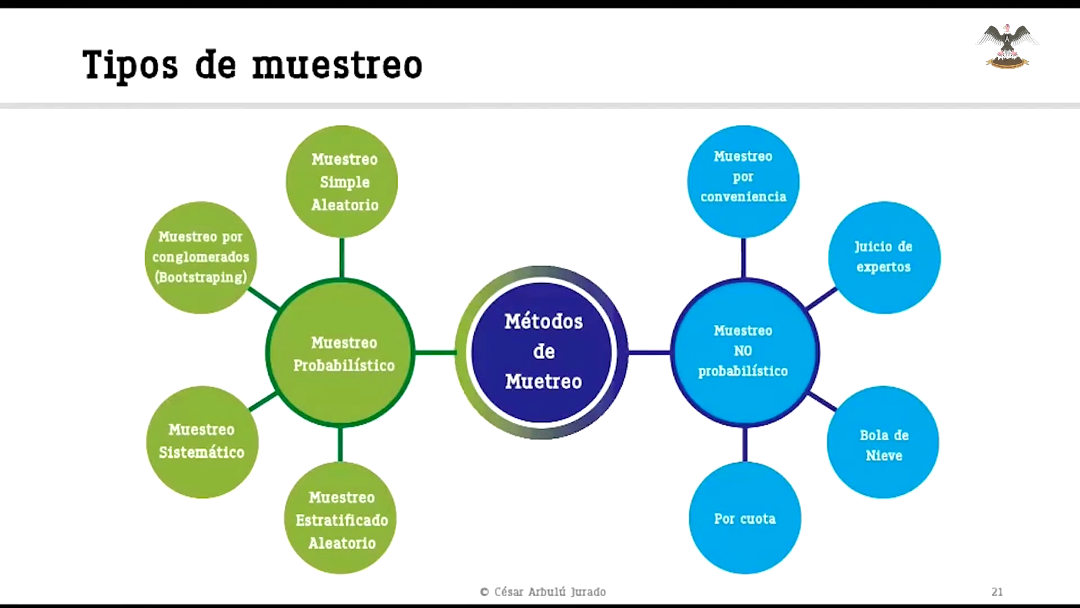